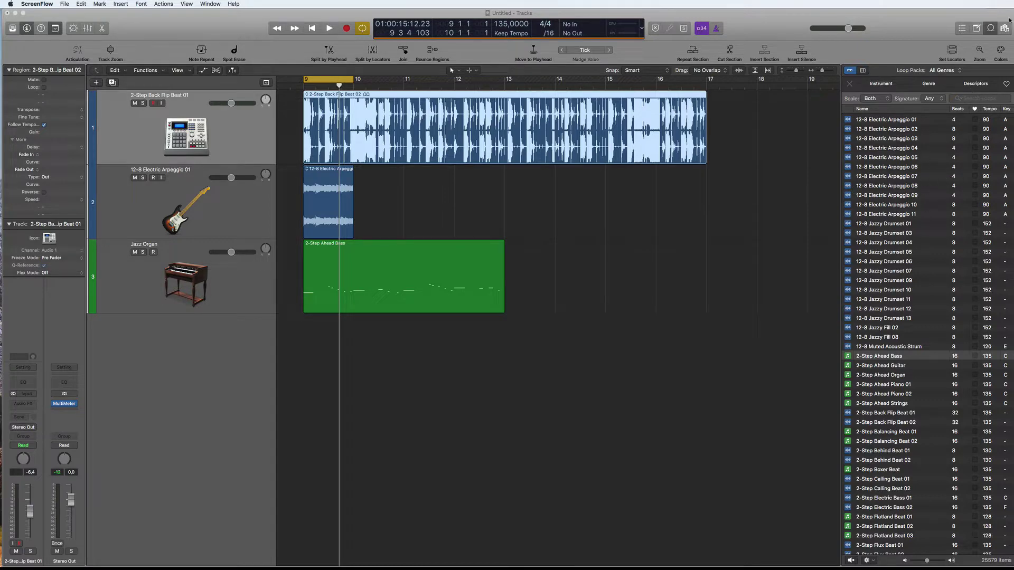
# - Play back the cycled bar 9 section with the drum loop region selected, toggling that track's solo
pyautogui.click(991, 28)
pyautogui.click(990, 28)
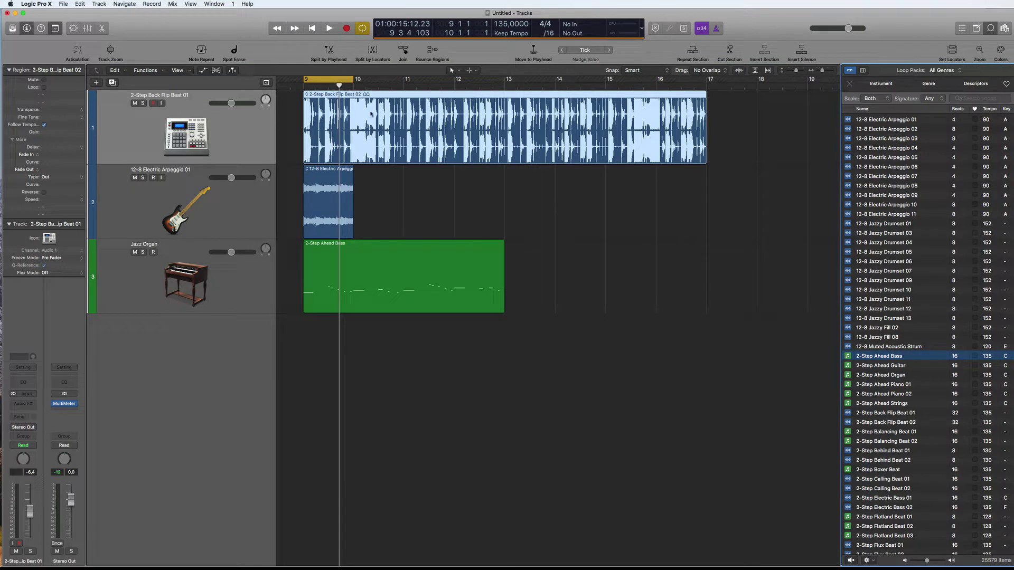
pyautogui.click(423, 97)
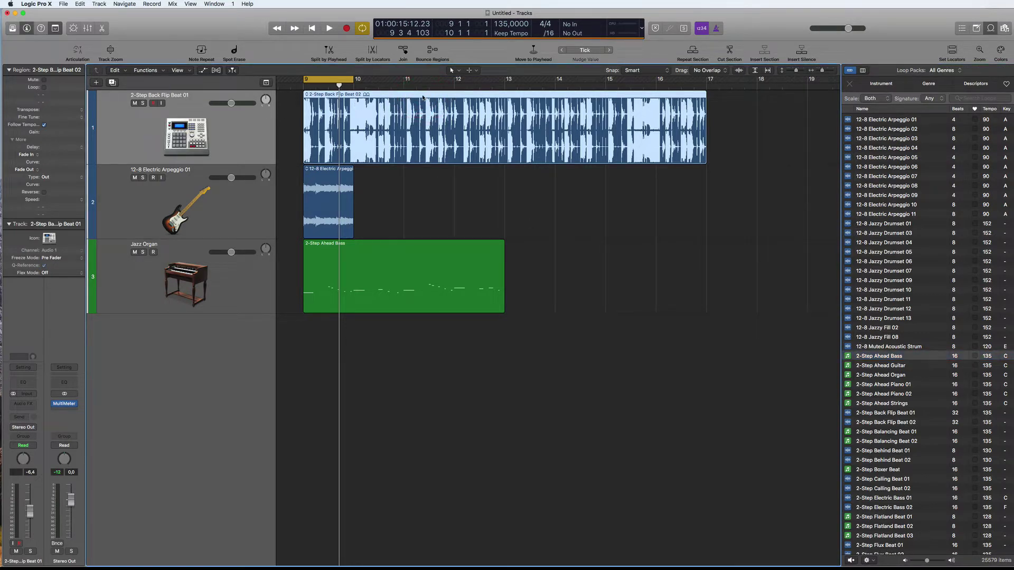
pyautogui.press('space')
pyautogui.click(143, 104)
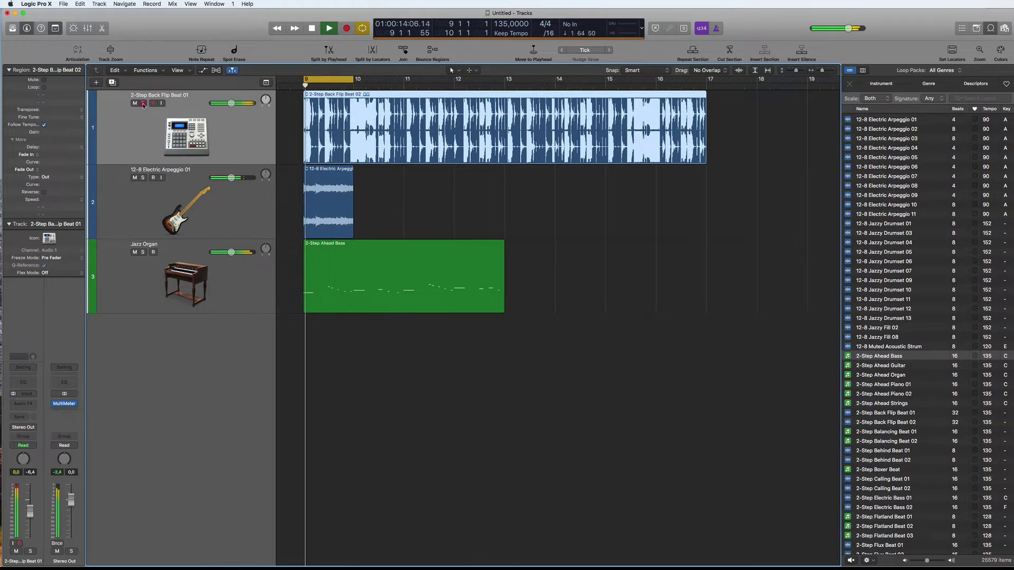
pyautogui.click(143, 104)
pyautogui.press('space')
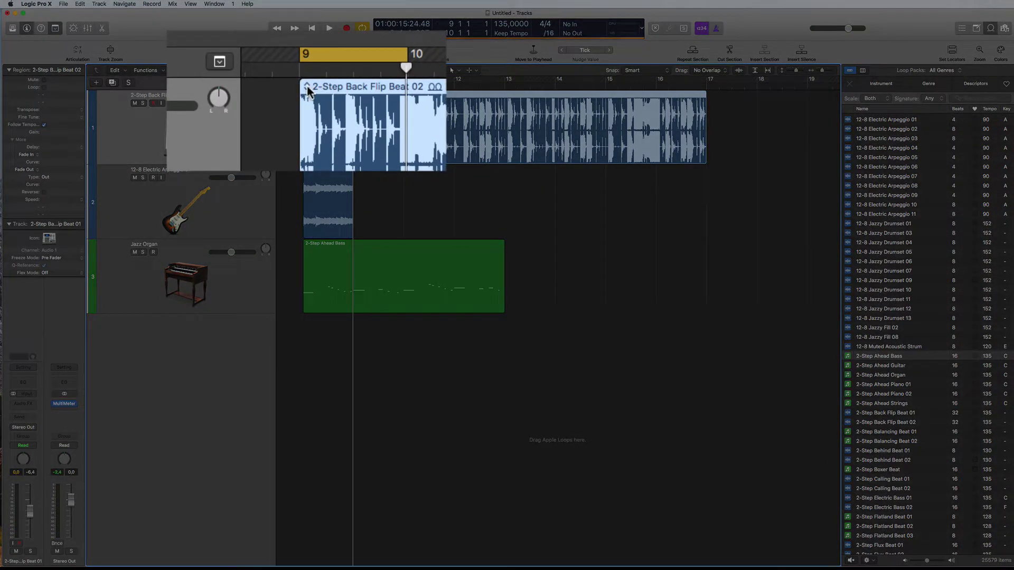
# - Switch the drum region on track 1 to the alternative loop 2-Step Back Flip Beat 01
pyautogui.click(307, 88)
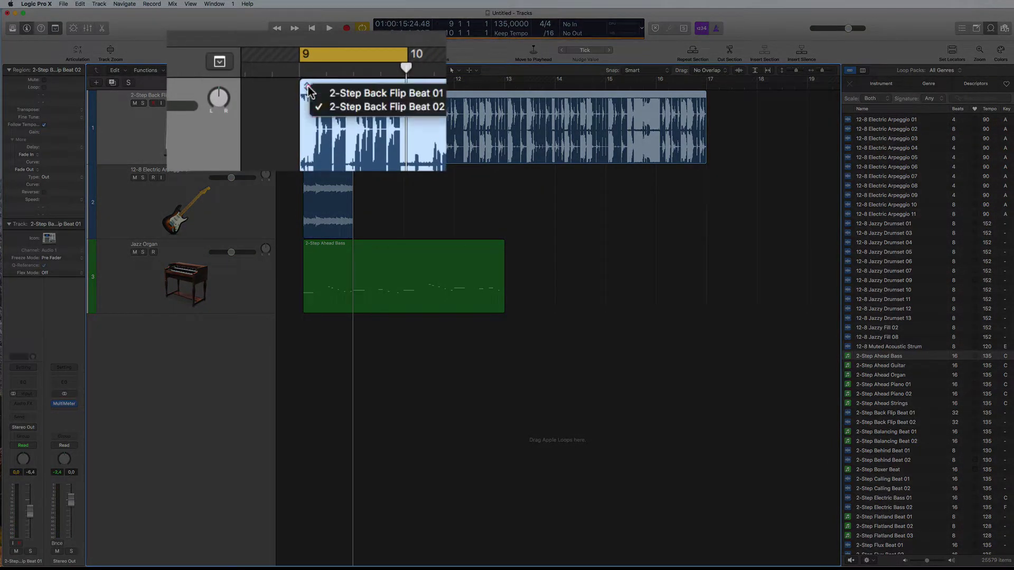
pyautogui.click(343, 93)
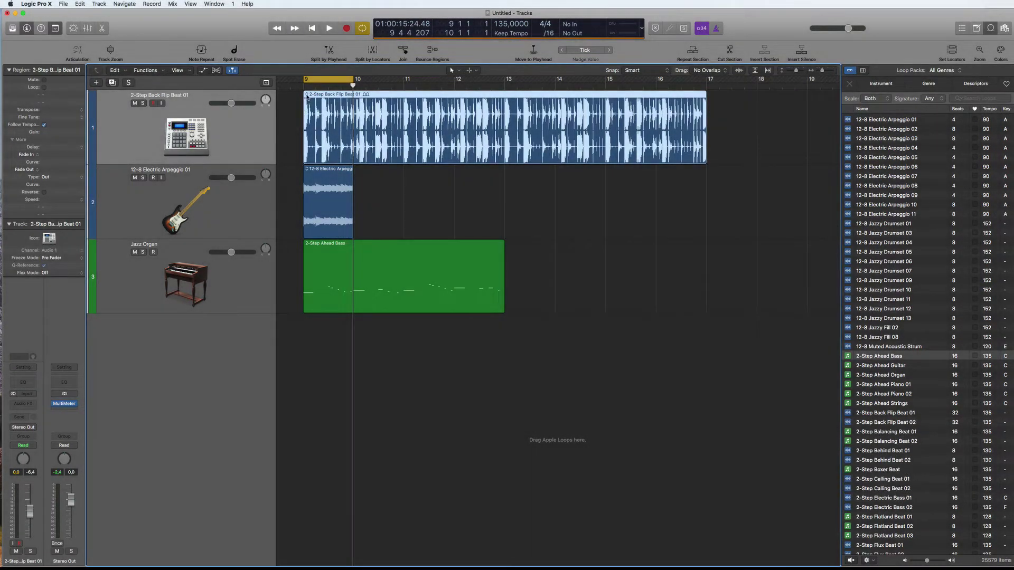
pyautogui.click(306, 94)
pyautogui.click(455, 205)
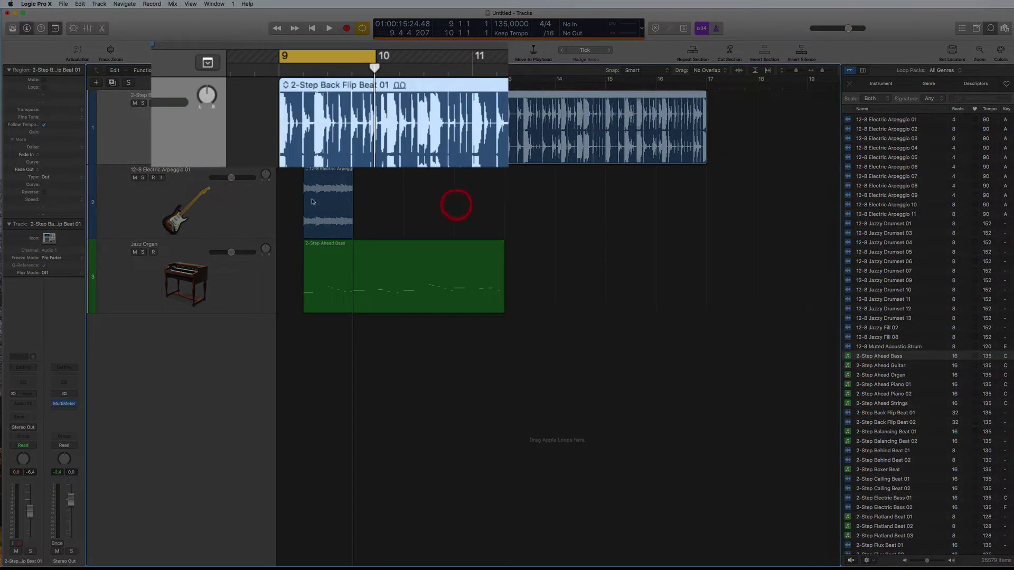
# - Show the alternative loops available for the electric arpeggio region and hide the Loop Browser
pyautogui.click(318, 174)
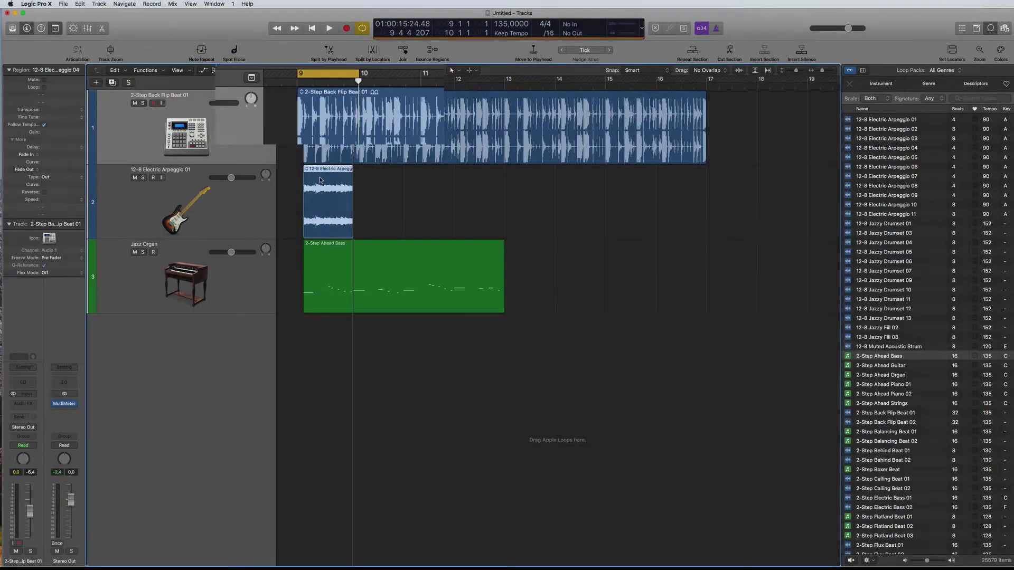
pyautogui.press('space')
pyautogui.click(309, 171)
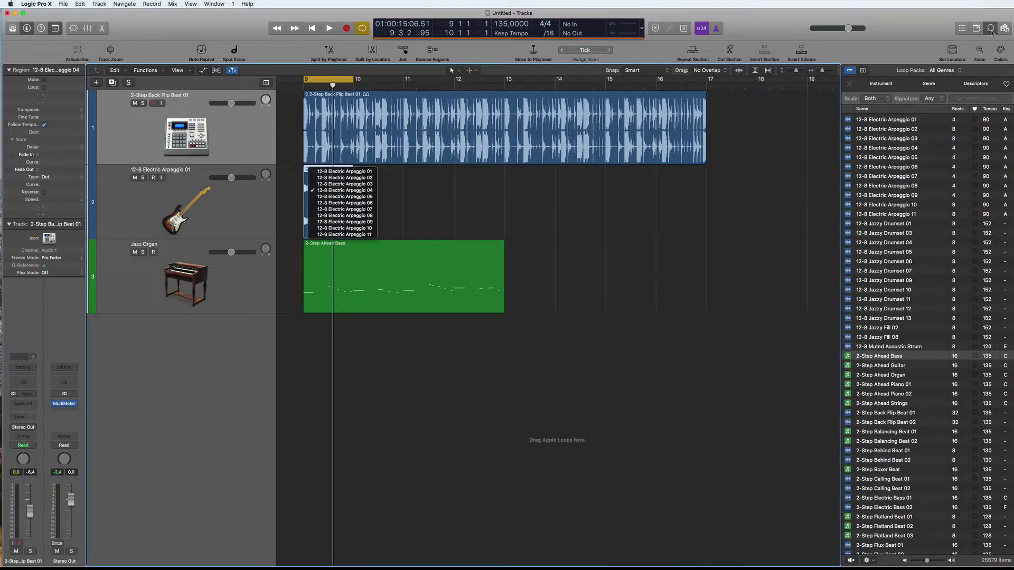
pyautogui.click(990, 29)
pyautogui.click(990, 29)
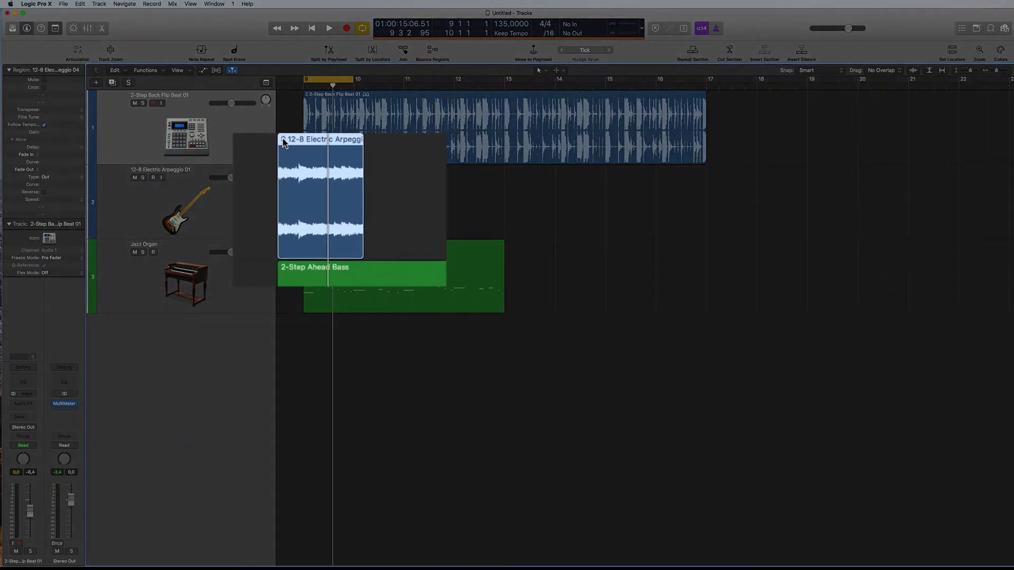
# - Audition 12-8 Electric Arpeggio 08 and 09 on the guitar region, settling on 12-8 Electric Arpeggio 01
pyautogui.click(283, 139)
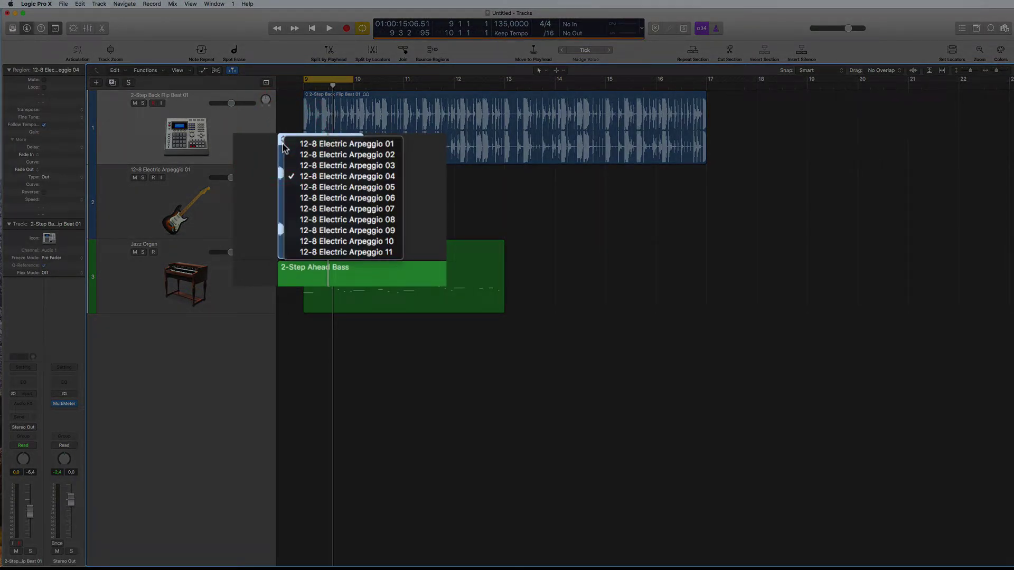
pyautogui.click(327, 220)
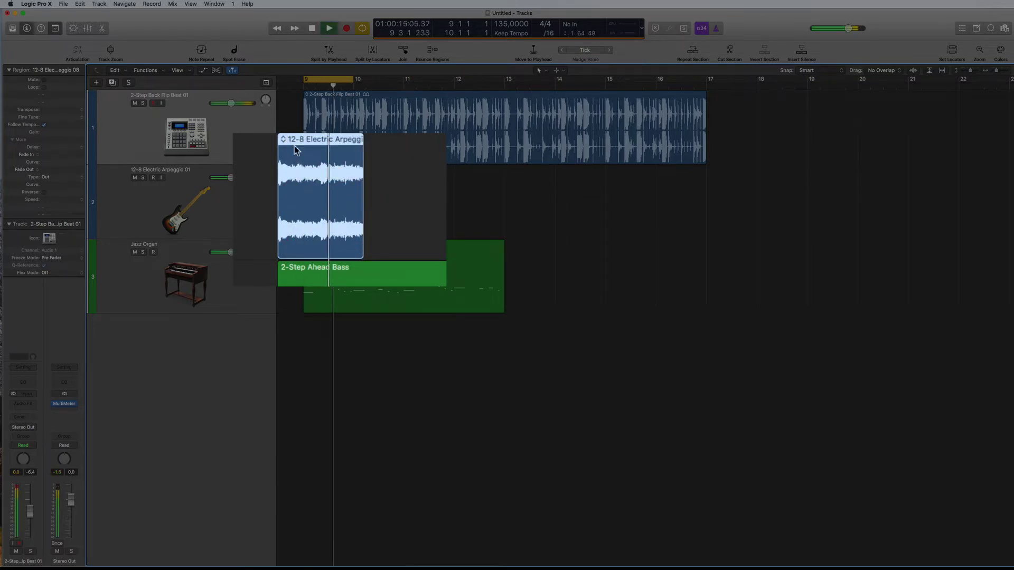
pyautogui.click(283, 140)
pyautogui.click(354, 193)
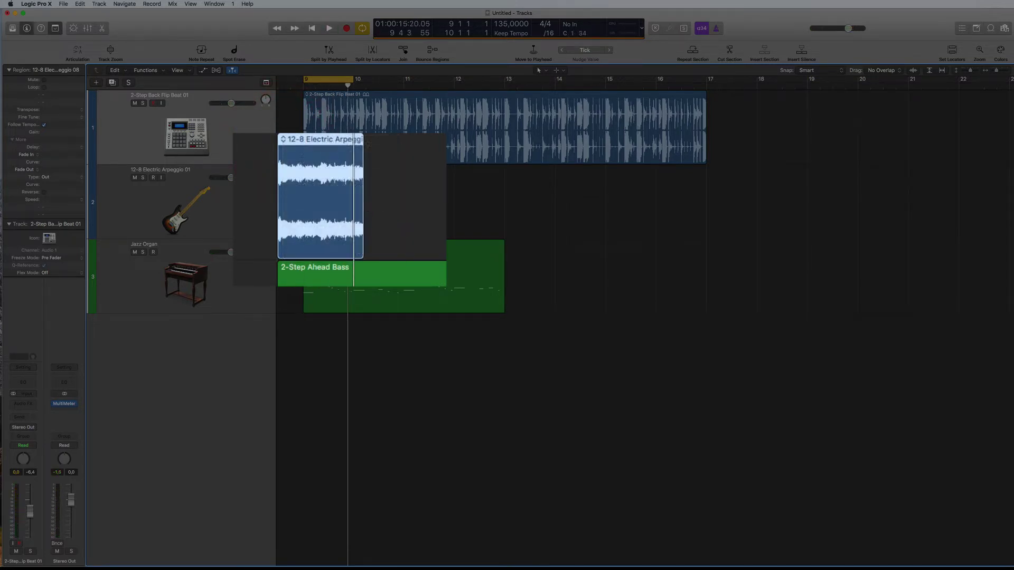
pyautogui.click(283, 140)
pyautogui.click(313, 233)
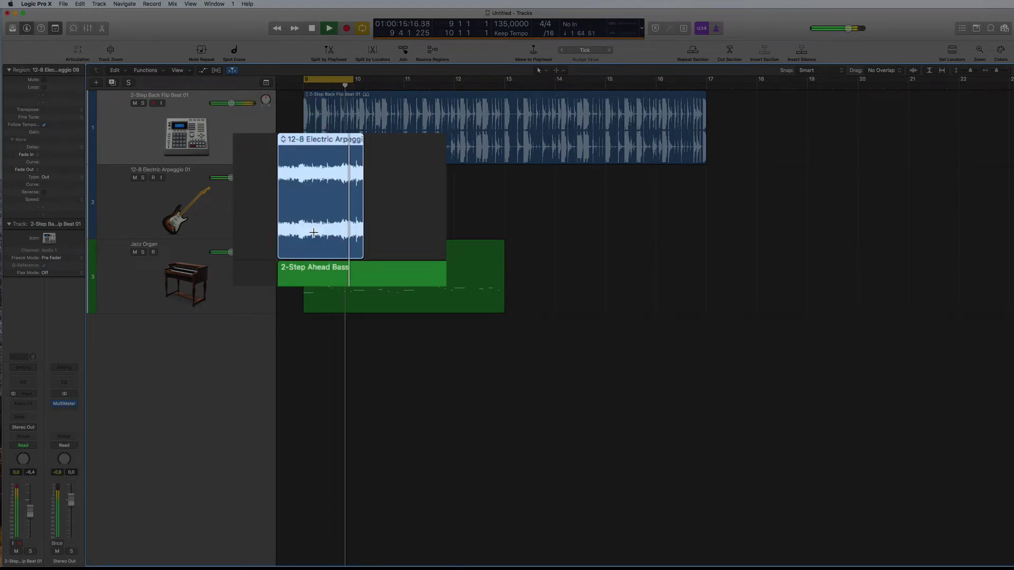
pyautogui.click(282, 140)
pyautogui.click(306, 145)
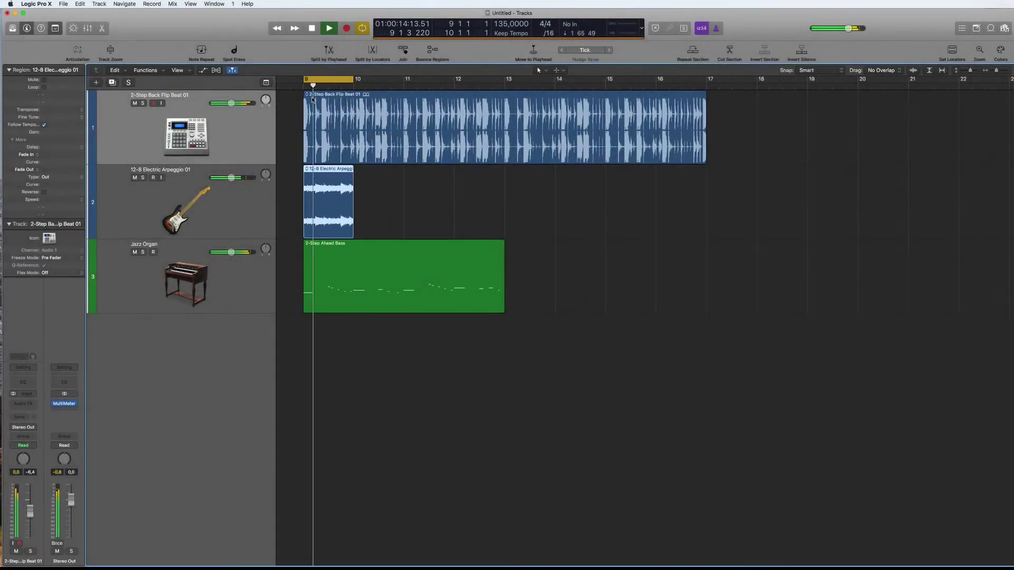
# - Switch the drum region on track 1 to 2-Step Back Flip Beat 02 and stop playback
pyautogui.click(304, 92)
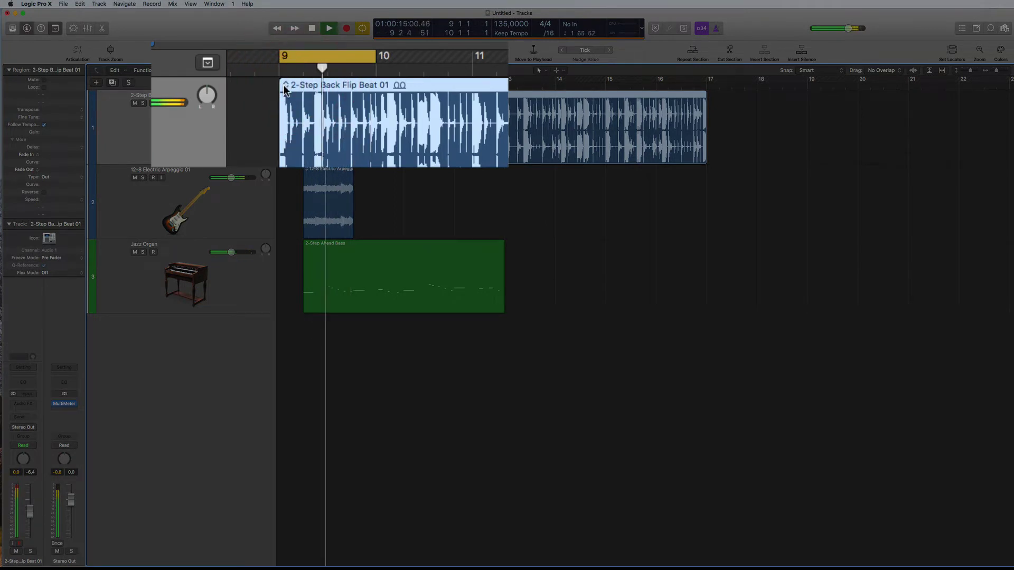
pyautogui.click(284, 84)
pyautogui.click(298, 104)
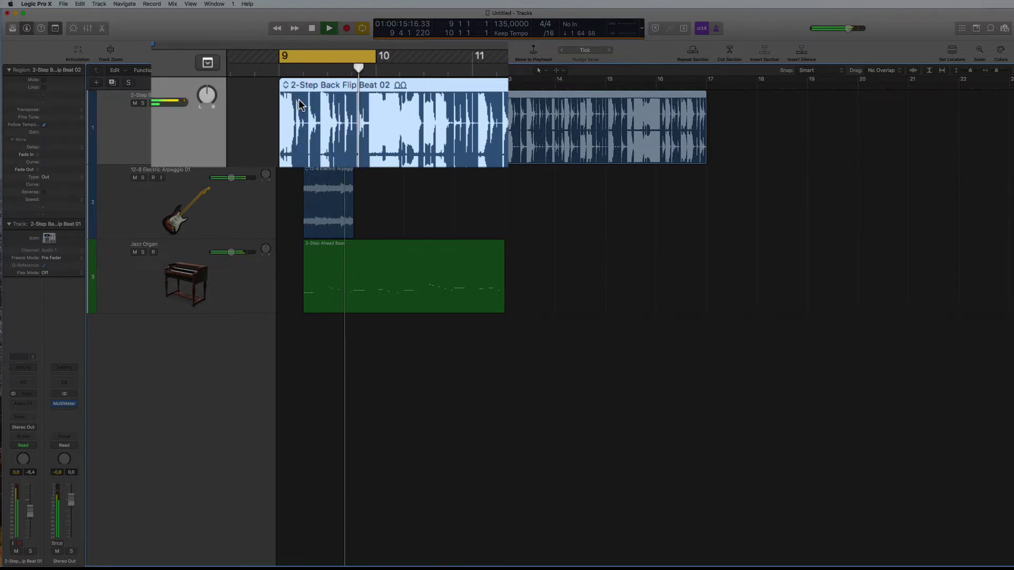
pyautogui.press('space')
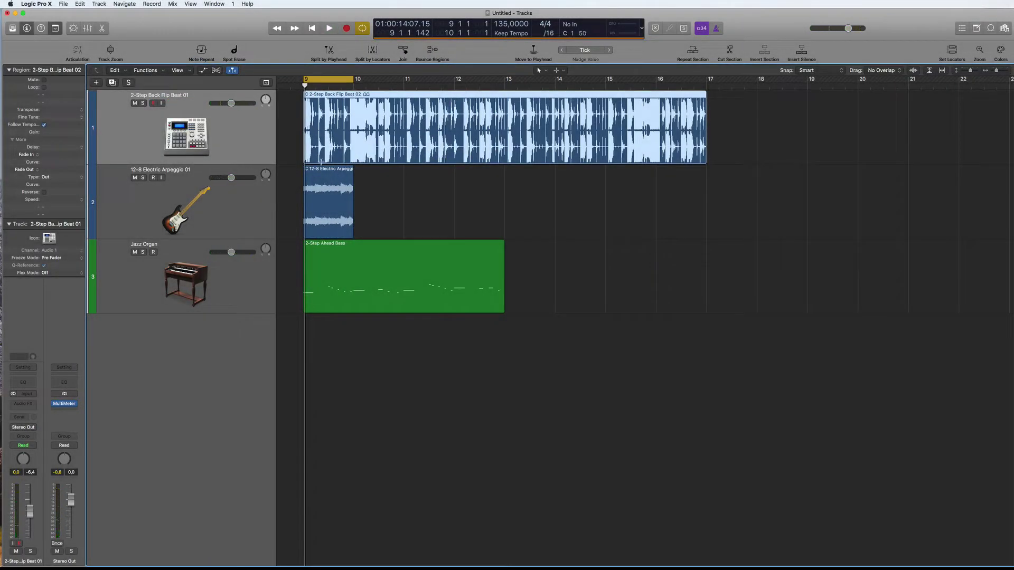
# - Add the 2-Step Ahead Piano 02 and 2-Step Balancing Beat 02 loops on new tracks, both starting at bar 9
pyautogui.click(389, 198)
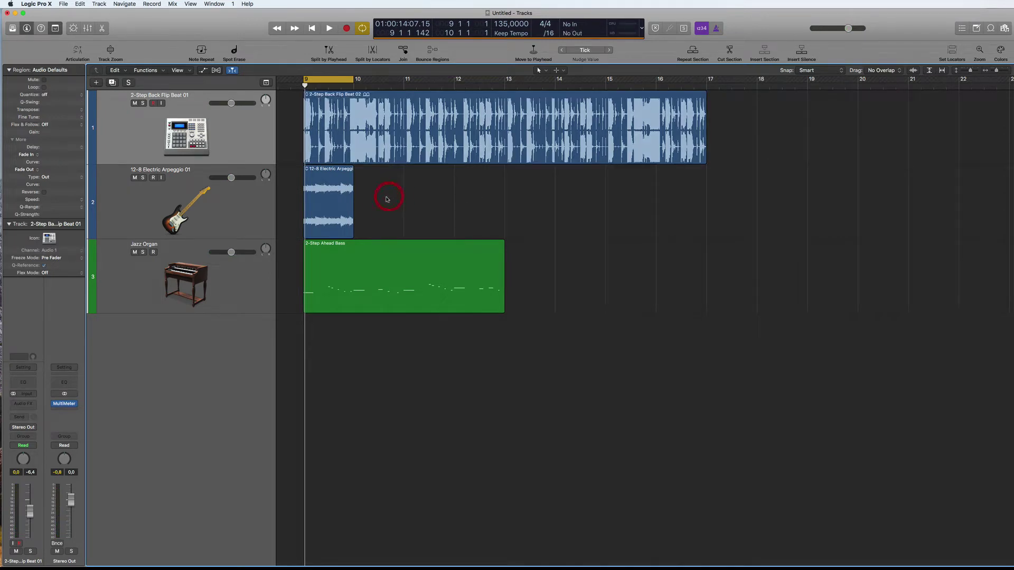
pyautogui.click(368, 257)
pyautogui.press('o')
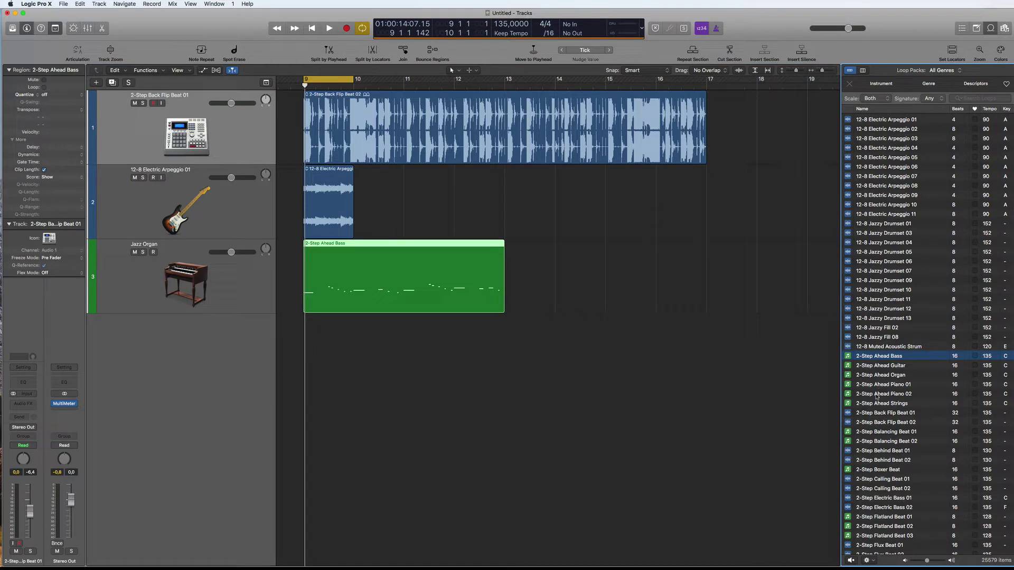
pyautogui.moveTo(884, 394); pyautogui.dragTo(297, 395)
pyautogui.moveTo(884, 443); pyautogui.dragTo(409, 437)
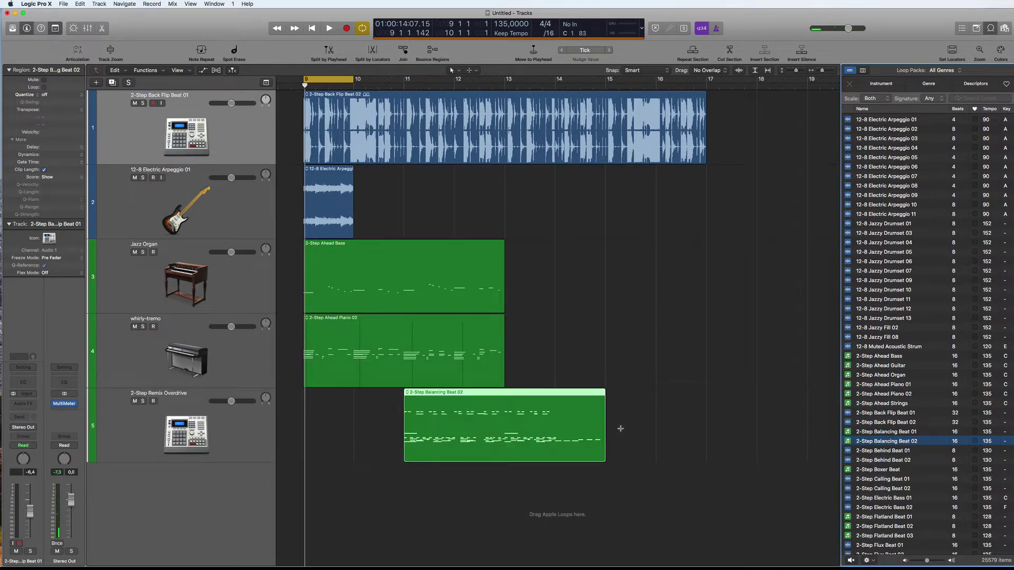
pyautogui.moveTo(530, 395); pyautogui.dragTo(430, 396)
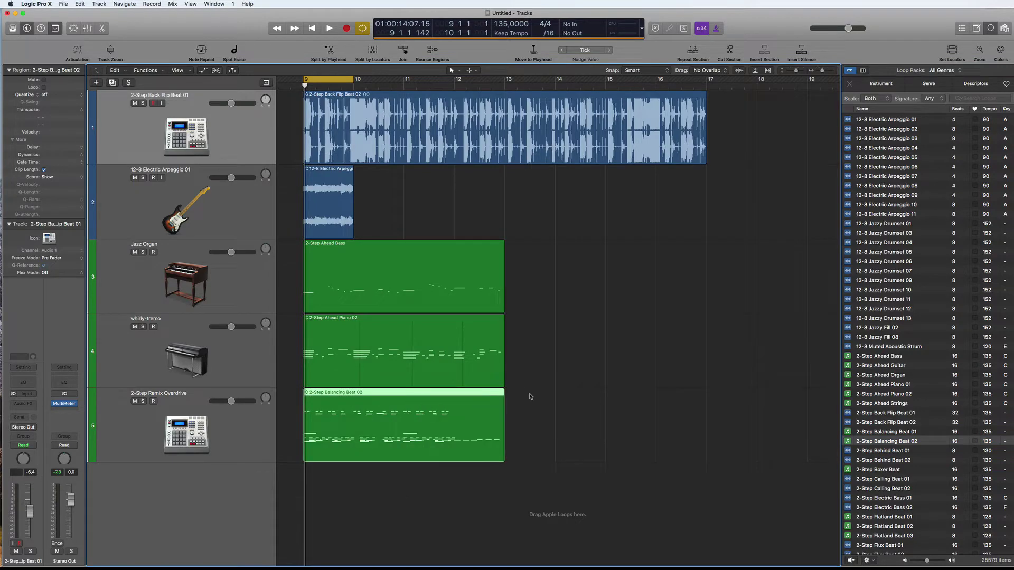
# - Open the 2-Step Ahead Bass region on the Jazz Organ track in the Piano Roll, showing its notes from bar 9
pyautogui.click(397, 274)
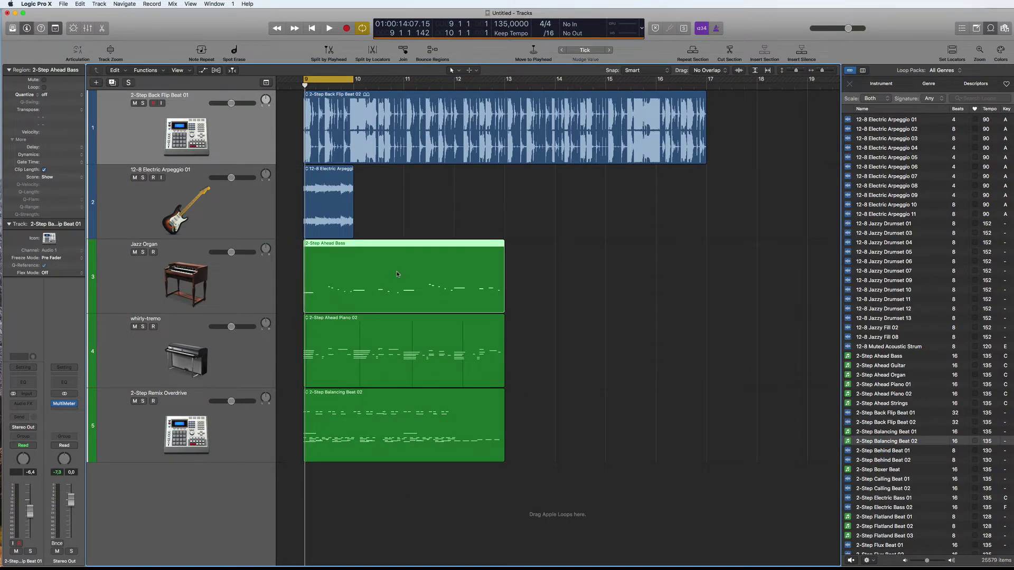
pyautogui.doubleClick(398, 274)
pyautogui.hscroll(7, 541, 477)
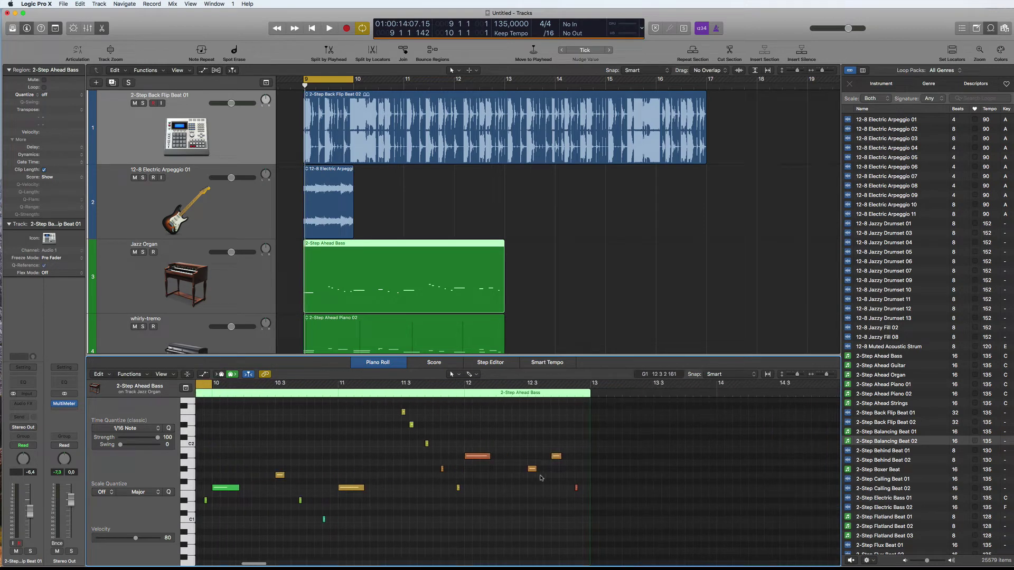
pyautogui.hscroll(-5, 541, 477)
pyautogui.hscroll(-2, 537, 476)
pyautogui.scroll(2, 538, 477)
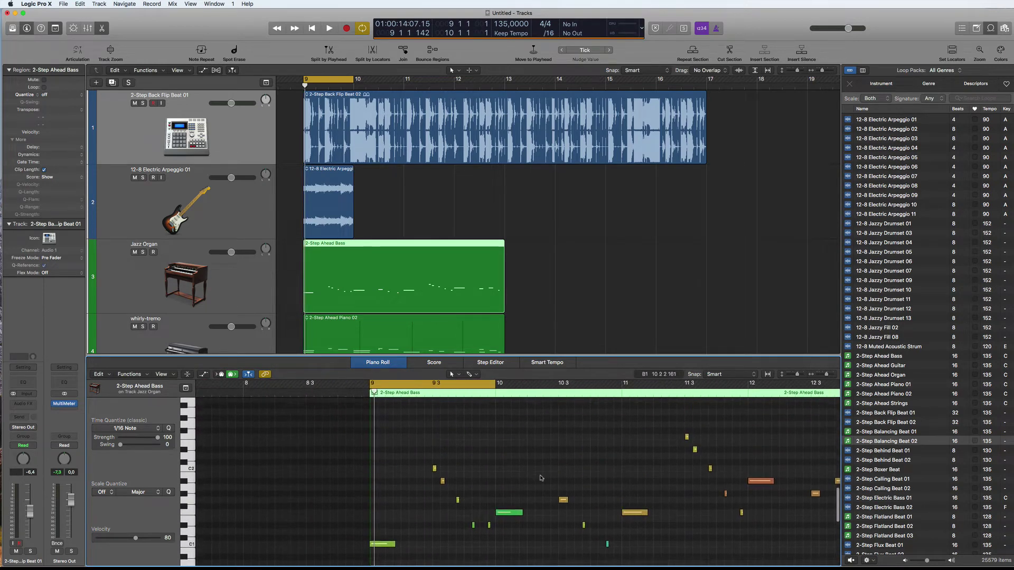
# - Examine the notes of the piano, balancing beat and bass regions in the Piano Roll by selecting each in turn
pyautogui.click(487, 334)
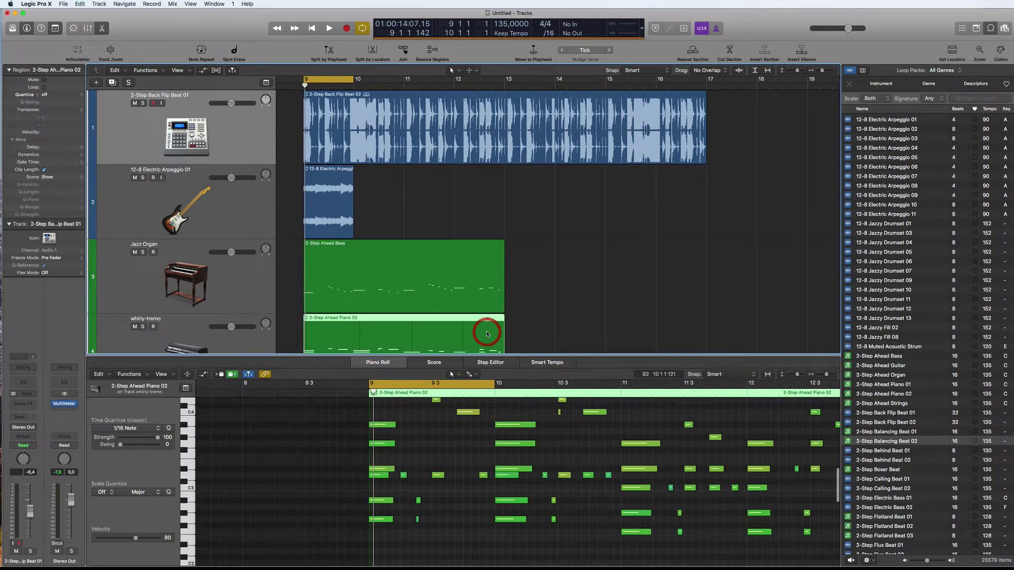
pyautogui.scroll(-3, 562, 281)
pyautogui.scroll(-4, 562, 280)
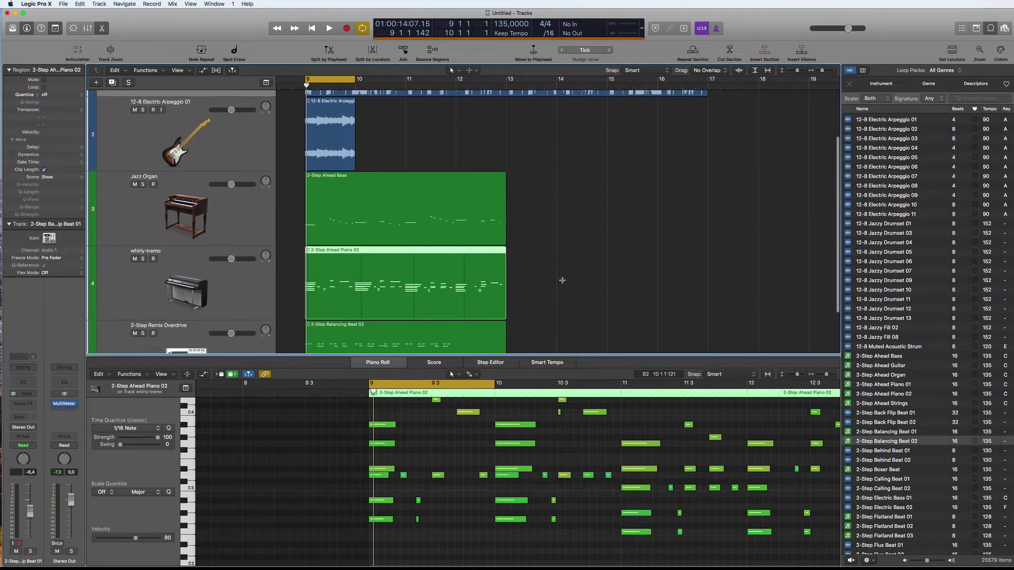
pyautogui.click(436, 303)
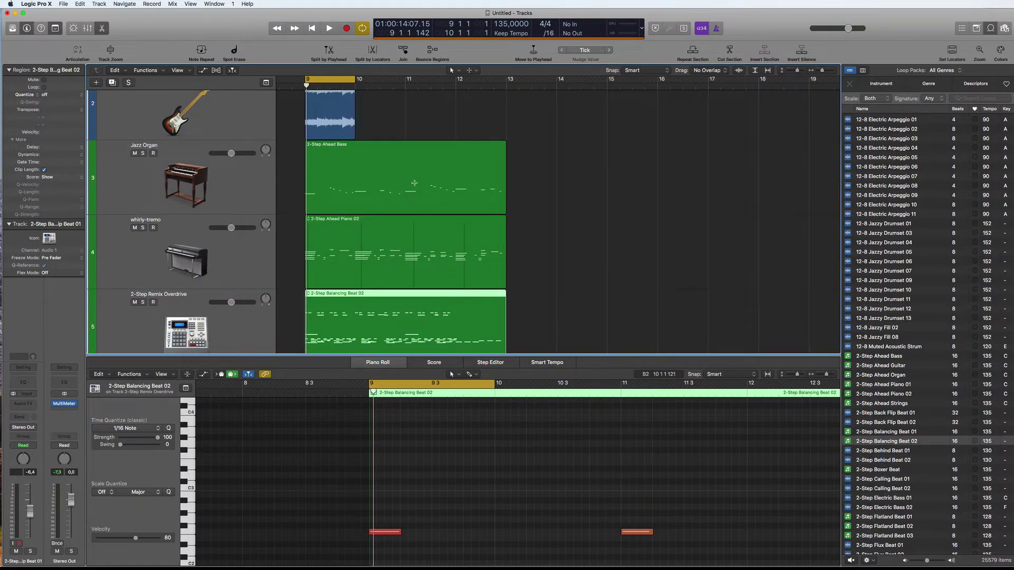
pyautogui.click(406, 175)
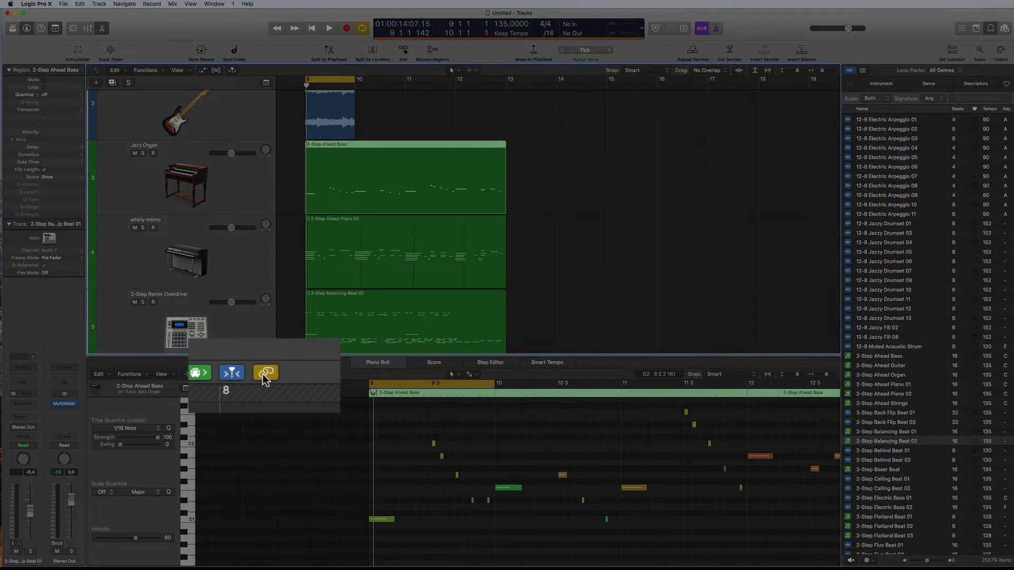
# - Turn off Link in the Piano Roll and test it by selecting the piano and bass regions in turn
pyautogui.click(265, 373)
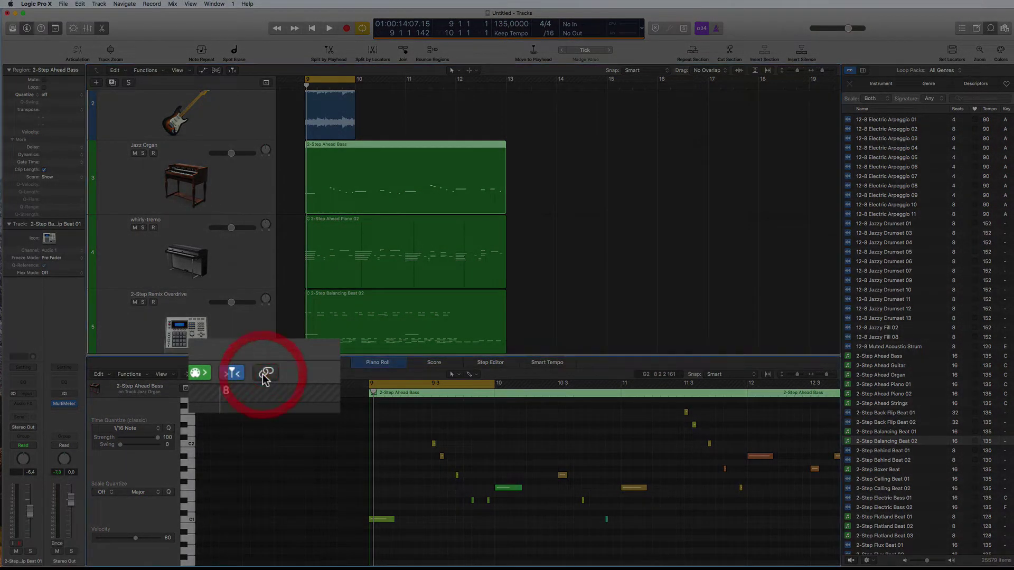
pyautogui.click(426, 236)
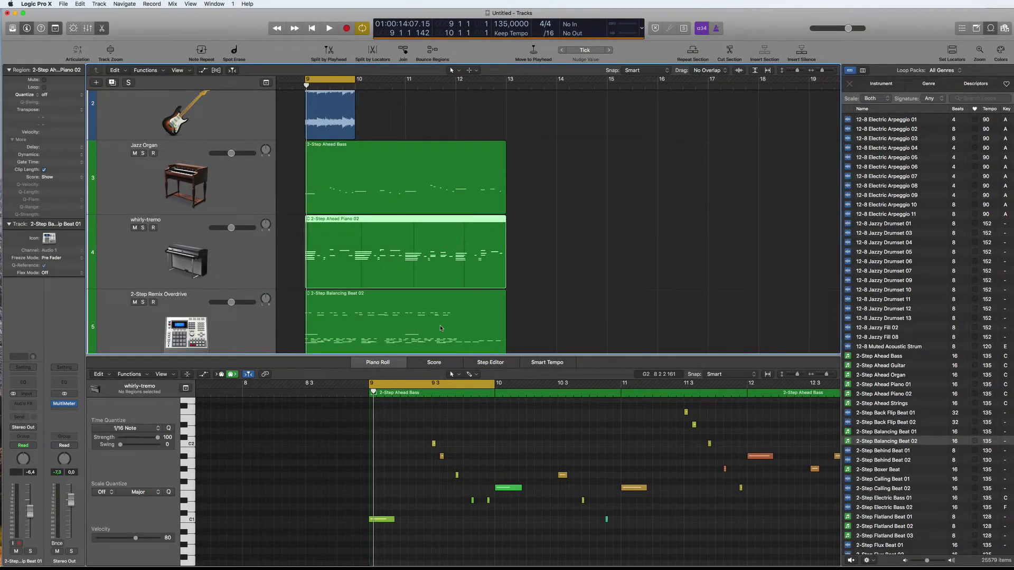
pyautogui.click(468, 324)
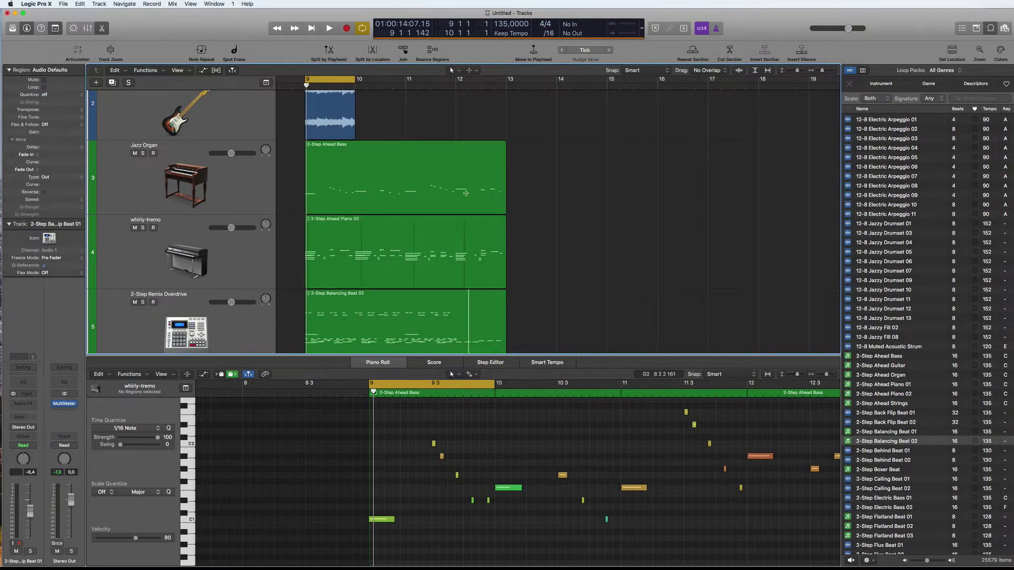
pyautogui.click(465, 174)
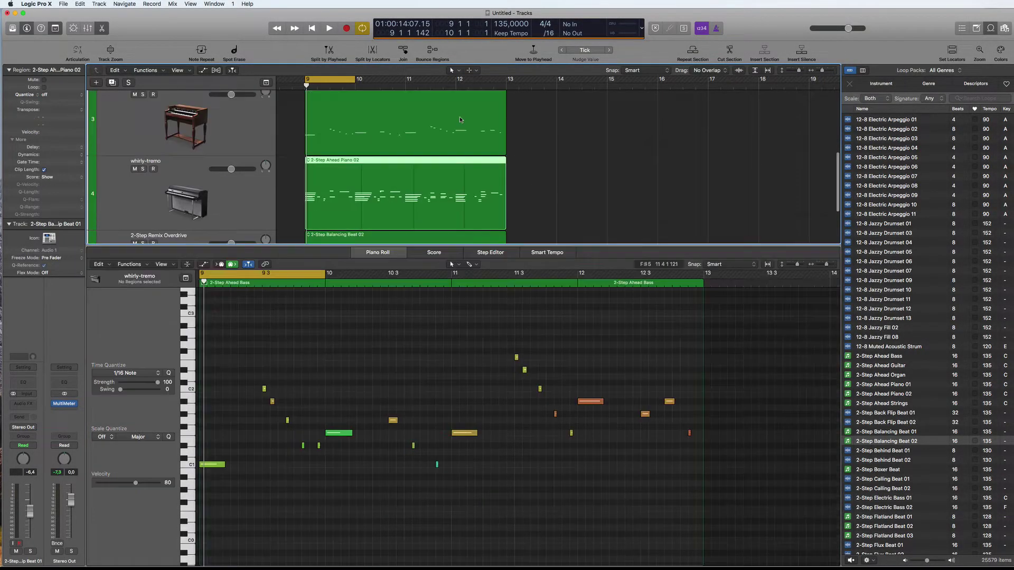
pyautogui.click(459, 120)
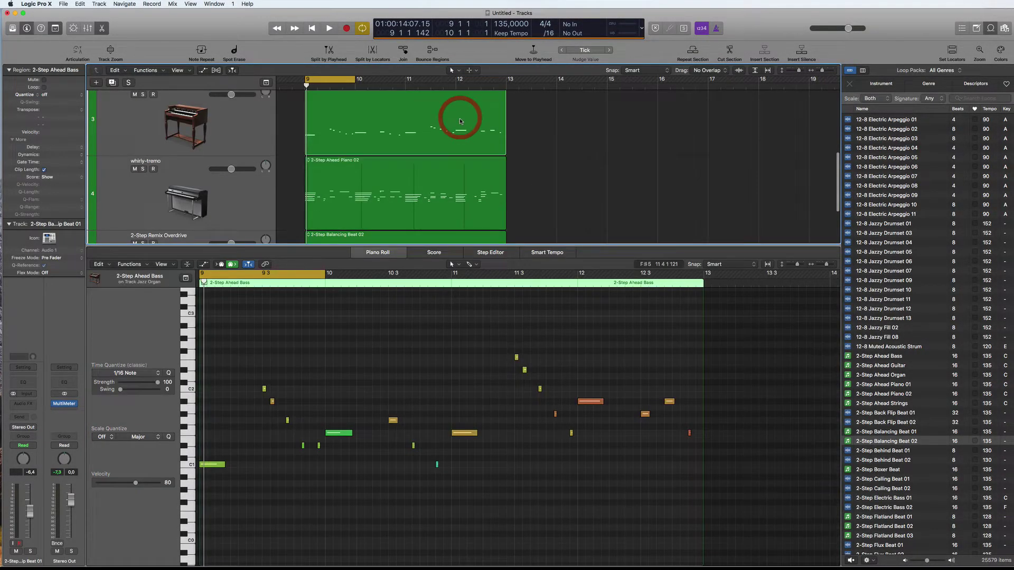
pyautogui.scroll(1, 487, 177)
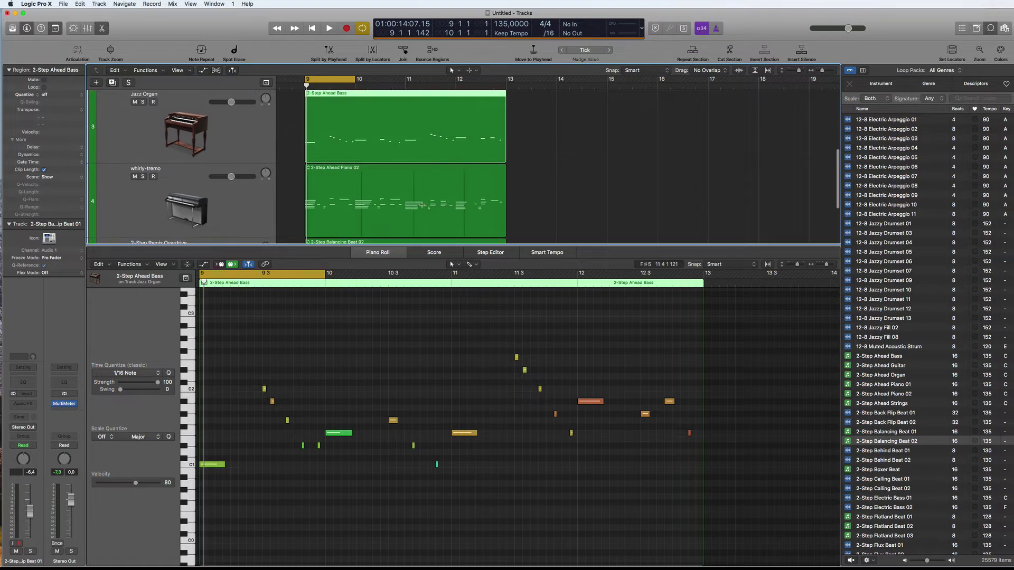
# - Turn Link back on in the Piano Roll and test it by selecting the piano, balancing beat and bass regions in turn
pyautogui.click(473, 184)
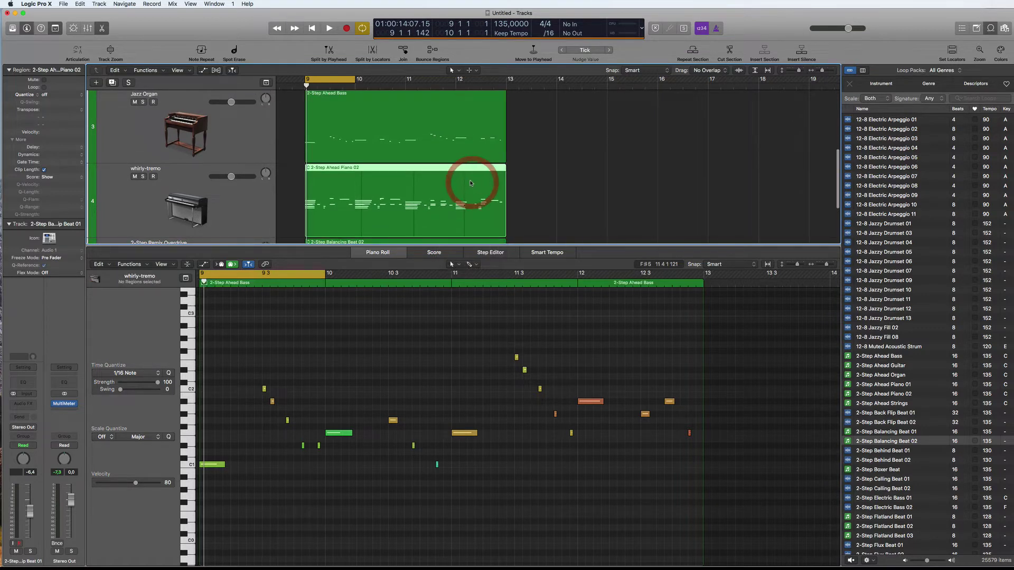
pyautogui.click(454, 122)
pyautogui.click(265, 265)
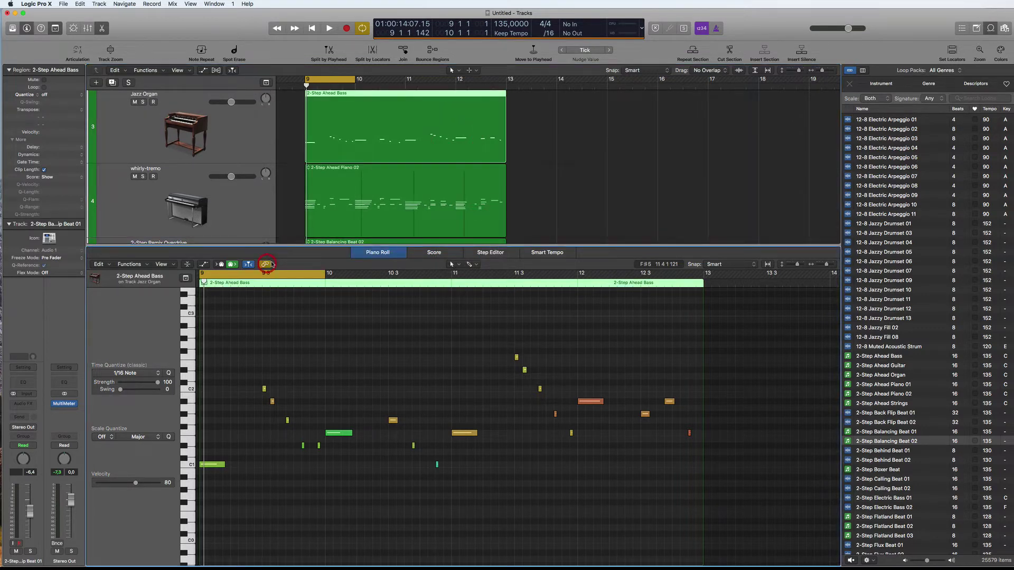
pyautogui.click(490, 176)
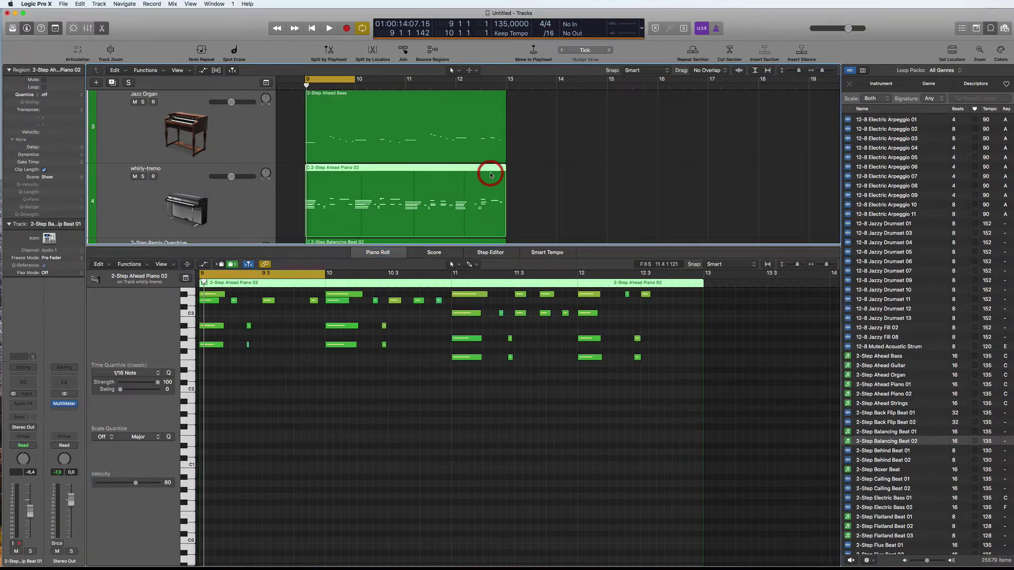
pyautogui.scroll(-2, 461, 224)
pyautogui.click(461, 224)
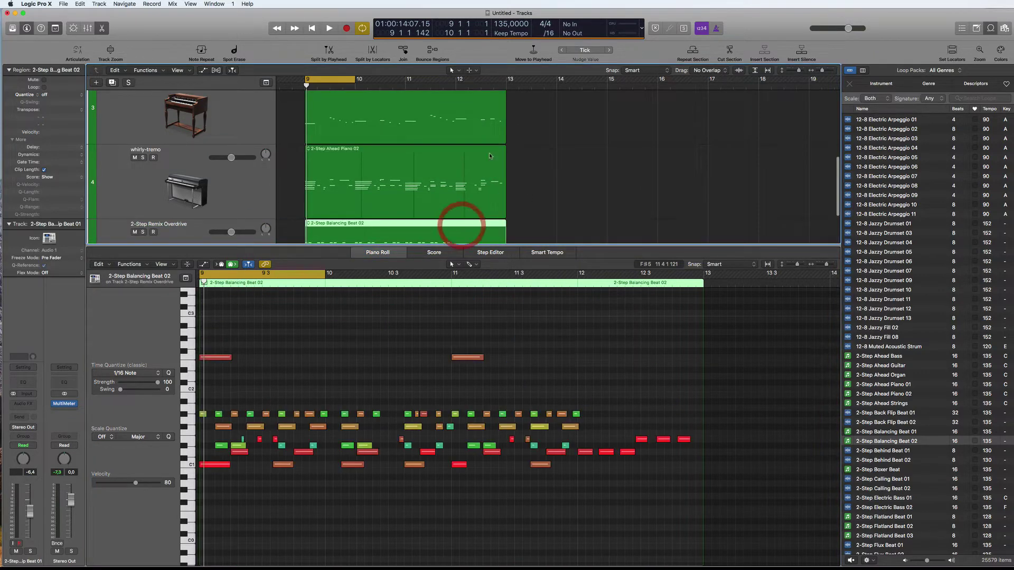
pyautogui.click(481, 152)
pyautogui.click(485, 102)
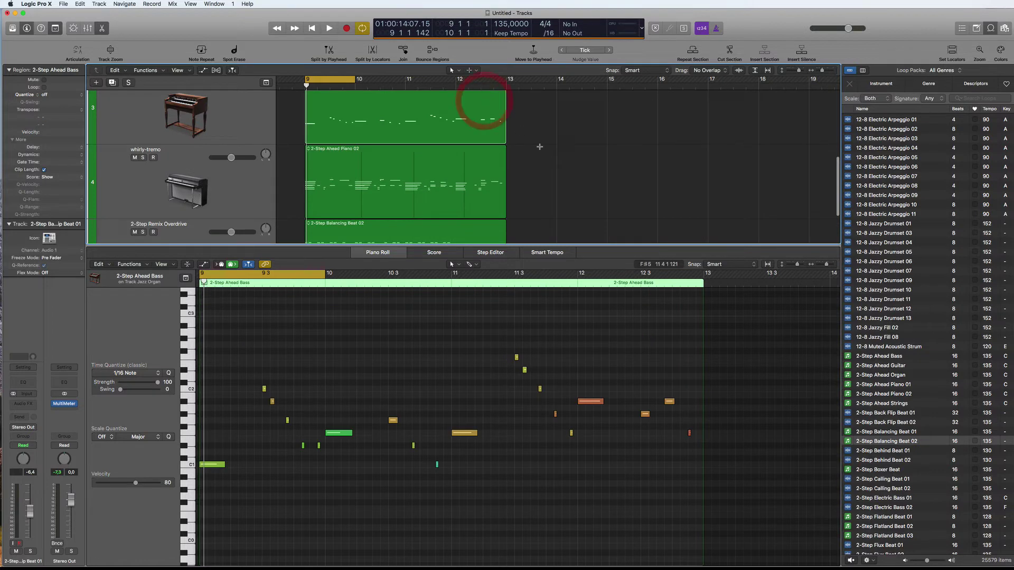
# - Switch the Piano Roll's Link off again and select the piano, balancing beat and bass regions to compare the behaviour
pyautogui.scroll(4, 401, 169)
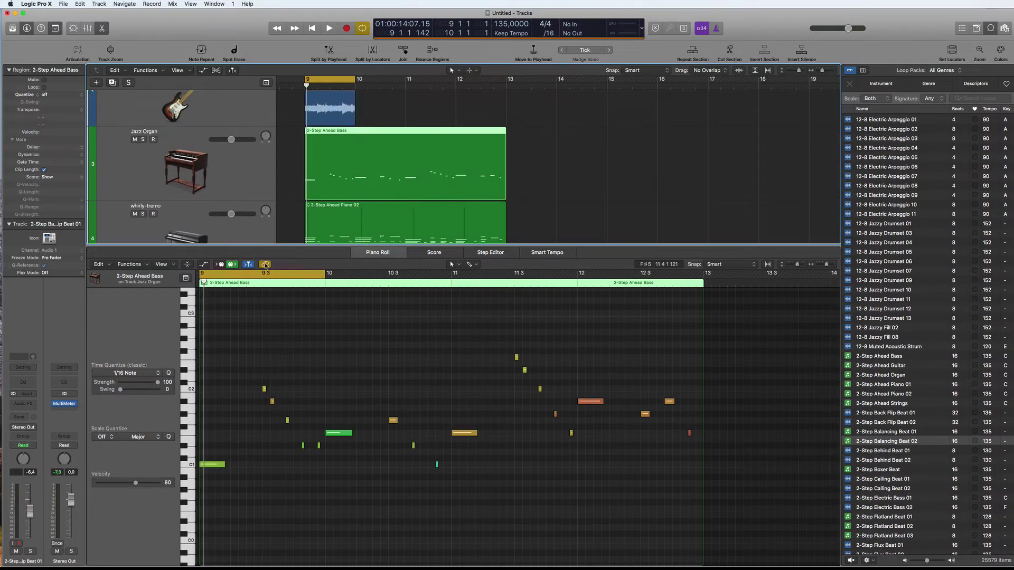
pyautogui.click(265, 264)
pyautogui.click(489, 217)
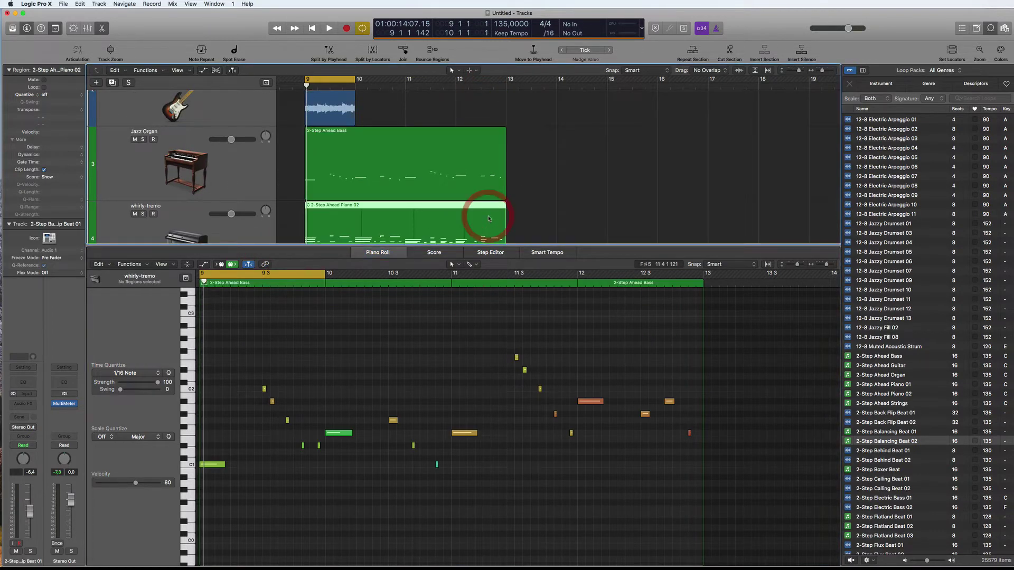
pyautogui.scroll(-5, 532, 187)
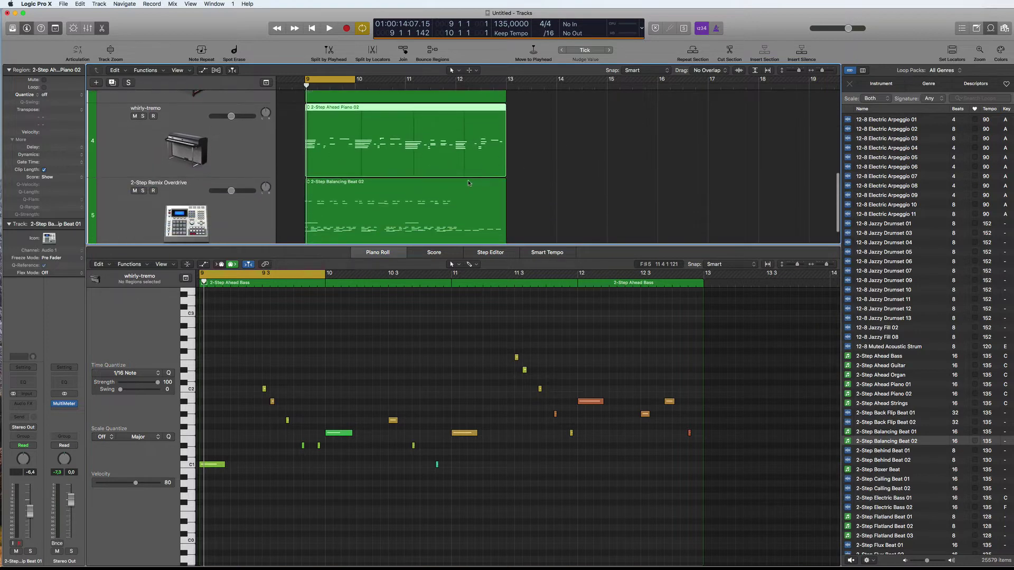
pyautogui.click(467, 194)
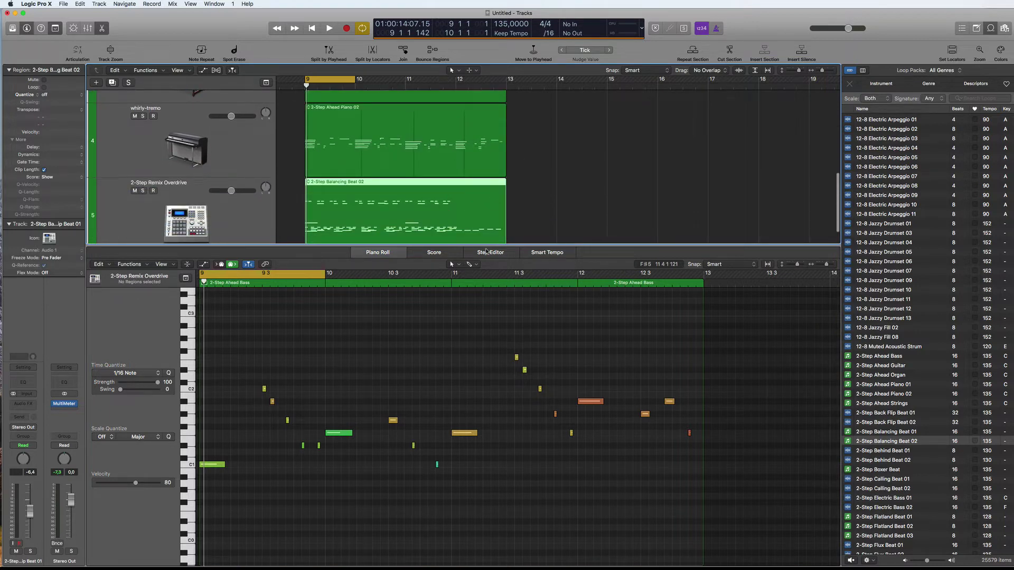
pyautogui.scroll(5, 517, 221)
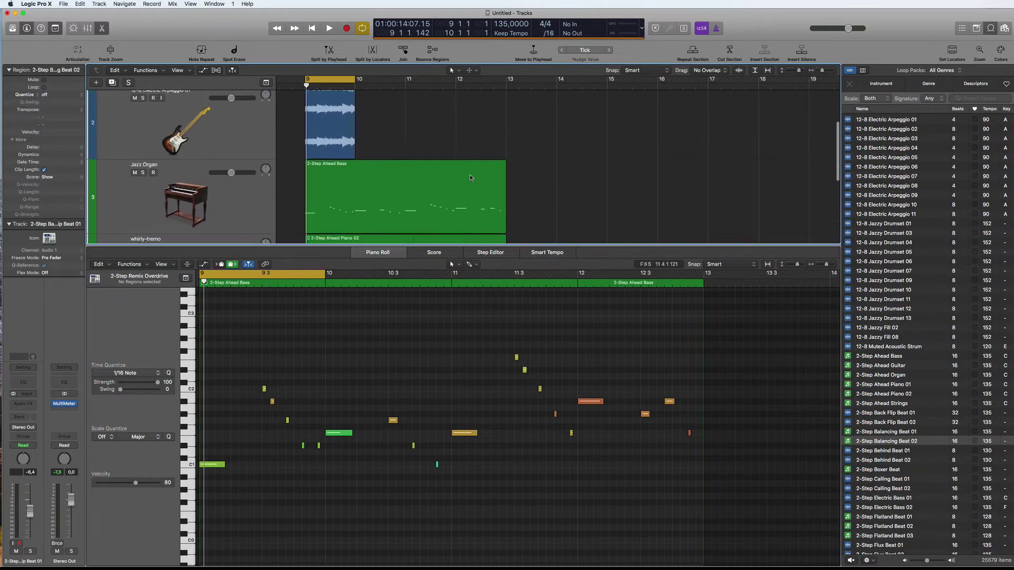
pyautogui.click(471, 186)
pyautogui.click(497, 241)
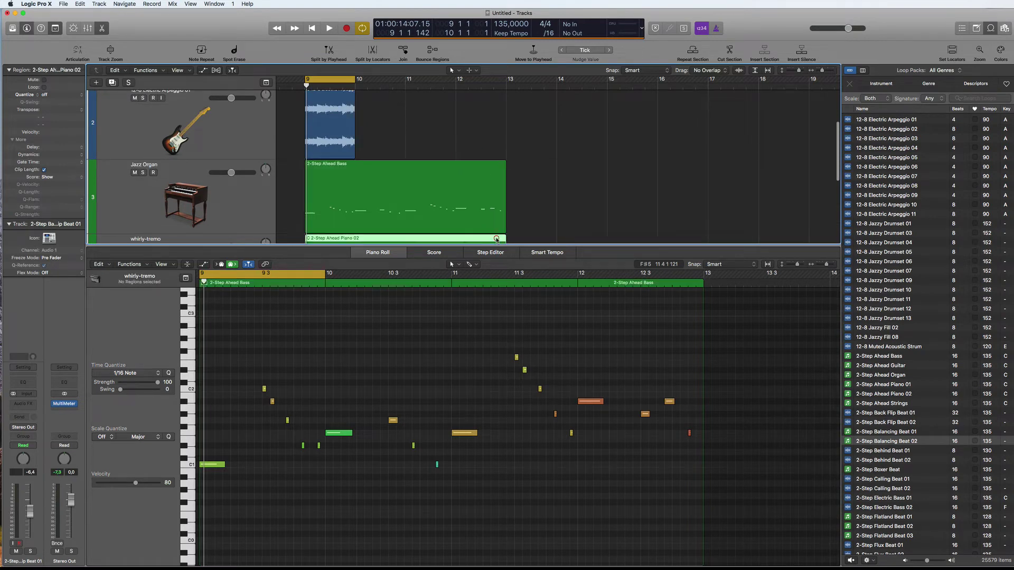
pyautogui.click(481, 180)
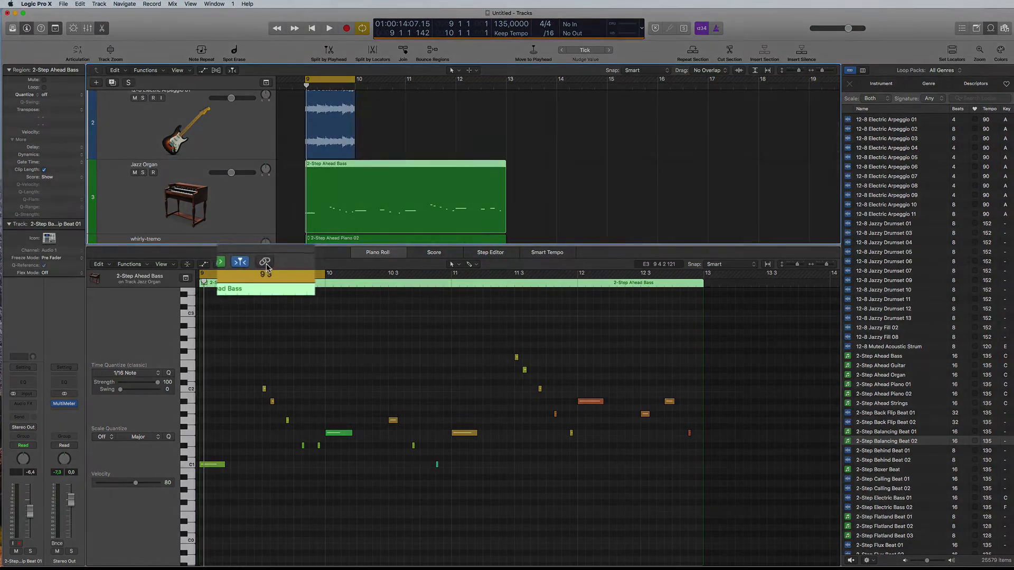
# - With Link enabled, show the 2-Step Ahead Piano 02 region's notes in the Piano Roll, and turn Link off
pyautogui.scroll(-2, 504, 214)
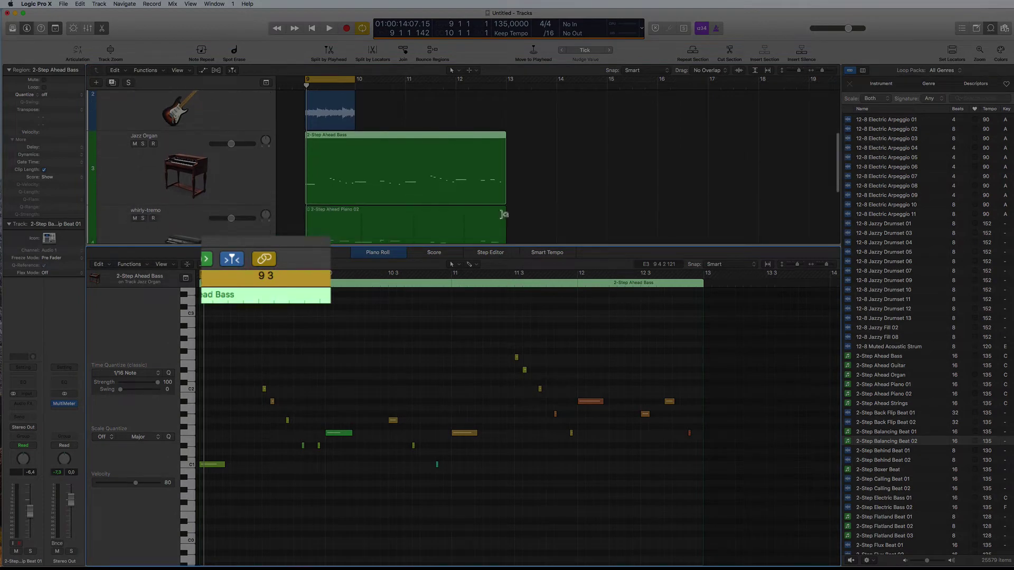
pyautogui.click(498, 216)
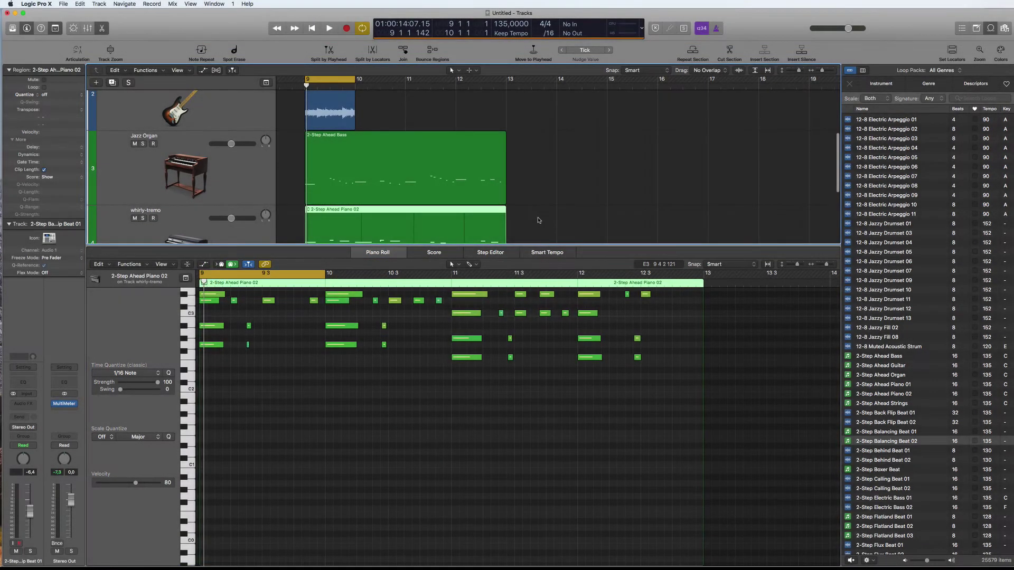
pyautogui.scroll(5, 538, 220)
pyautogui.scroll(-8, 538, 220)
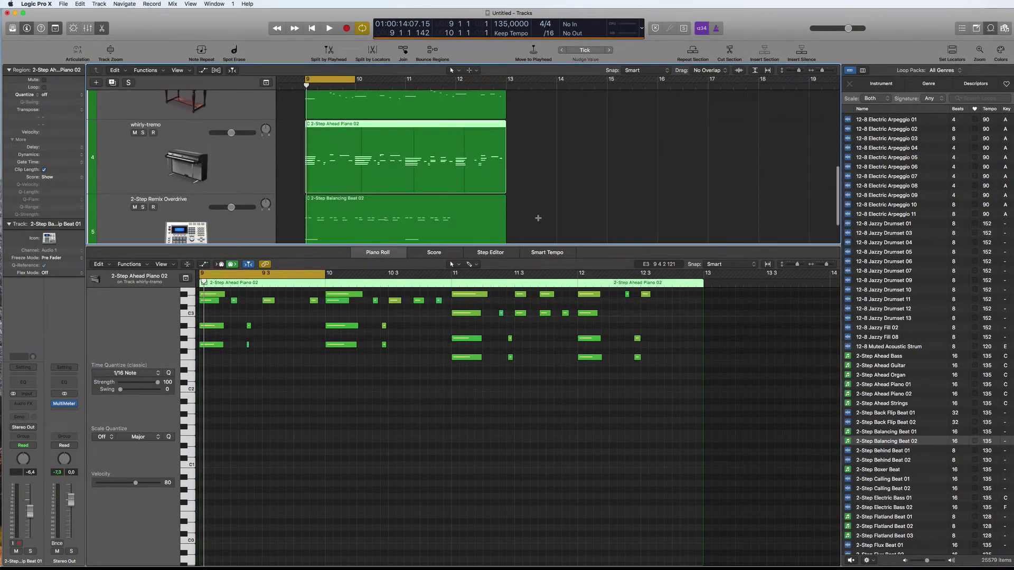
pyautogui.scroll(5, 538, 218)
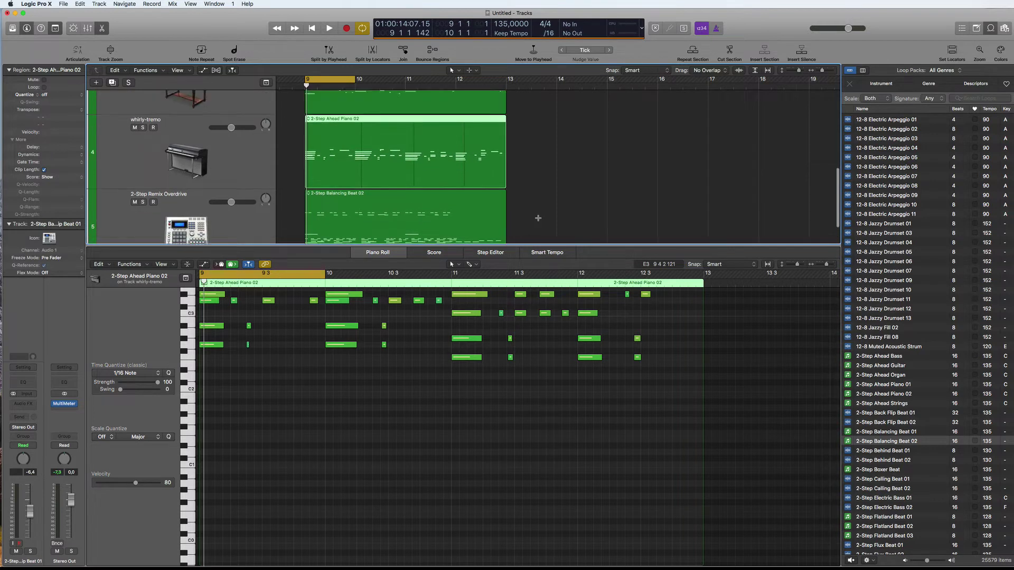
pyautogui.click(264, 264)
# - Open the 12-8 Electric Arpeggio 01 audio region in the Audio Track Editor instead of the file view
pyautogui.scroll(3, 652, 190)
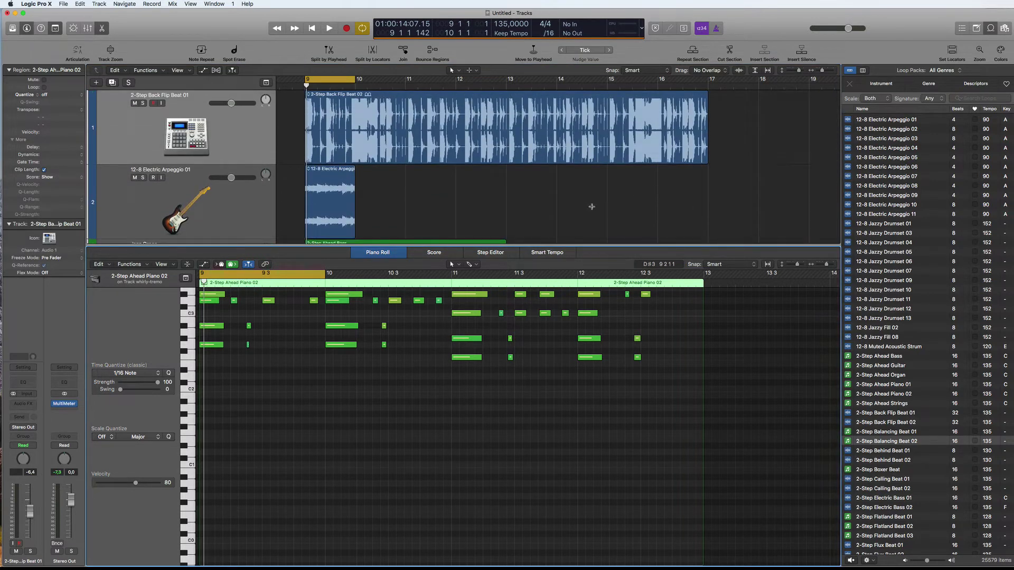
pyautogui.click(230, 222)
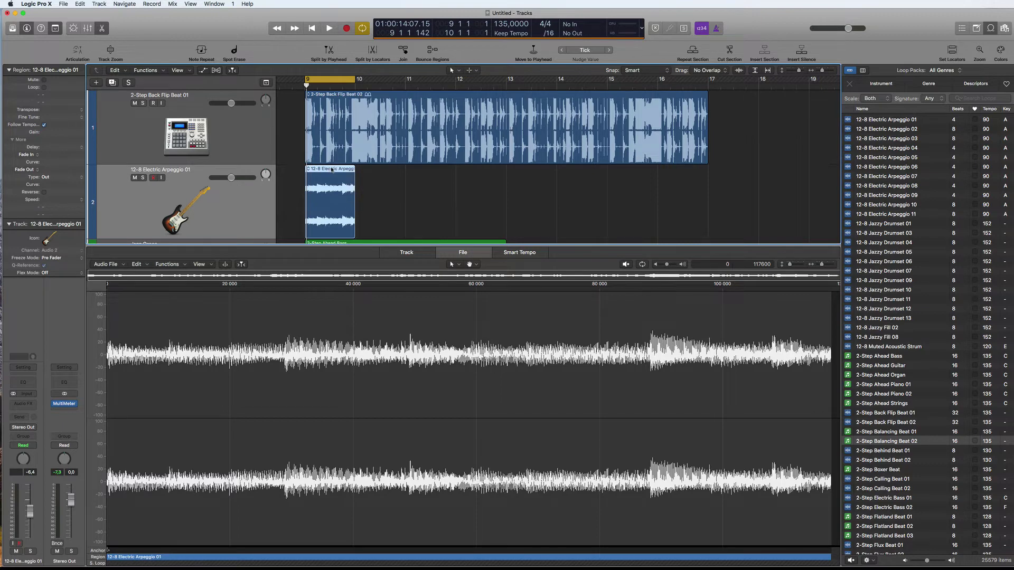
pyautogui.hscroll(-1, 333, 170)
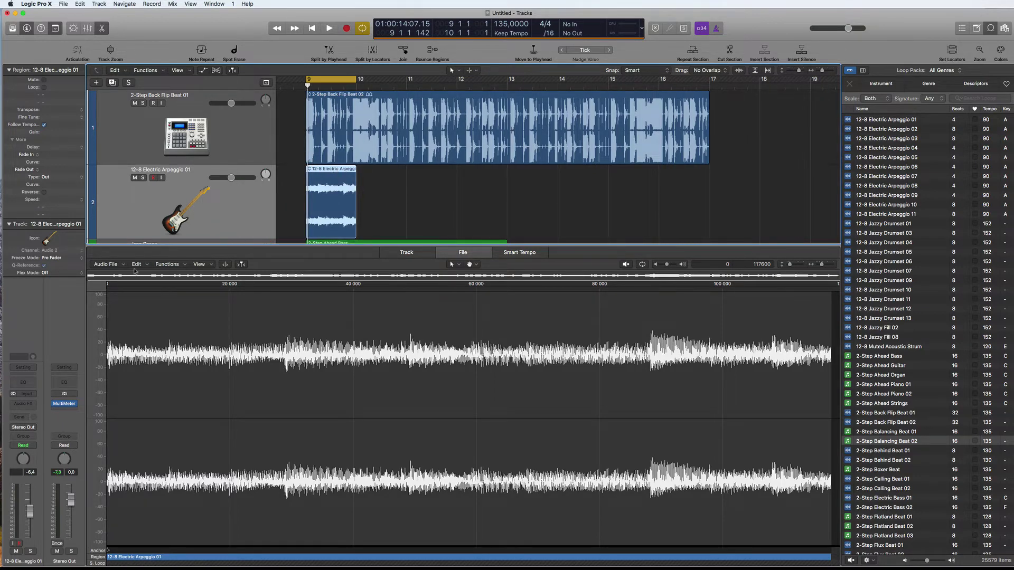
pyautogui.click(407, 253)
# - Open Selection-Based Processing for the arpeggio region and place its window over the waveform
pyautogui.click(95, 264)
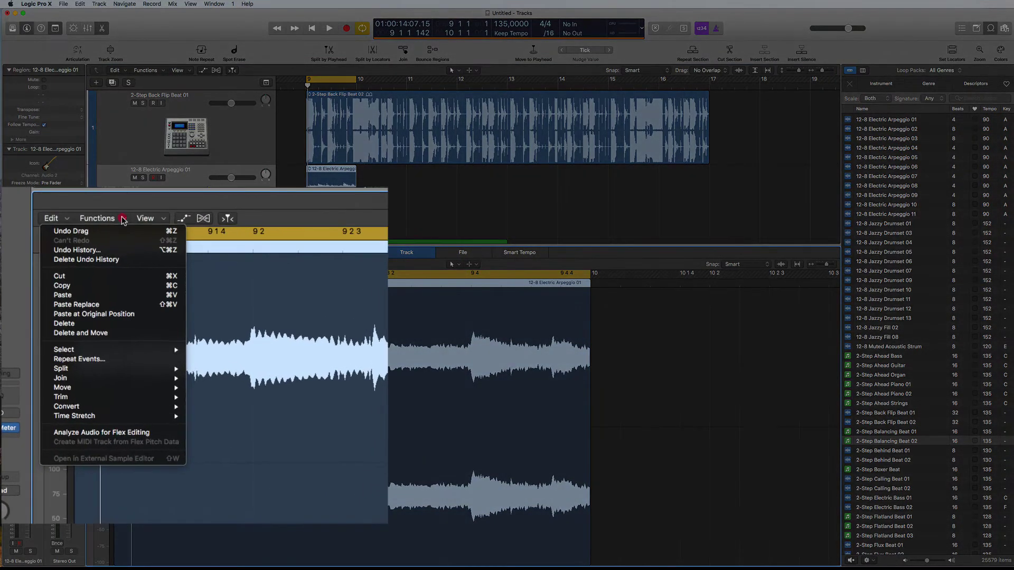
pyautogui.click(123, 219)
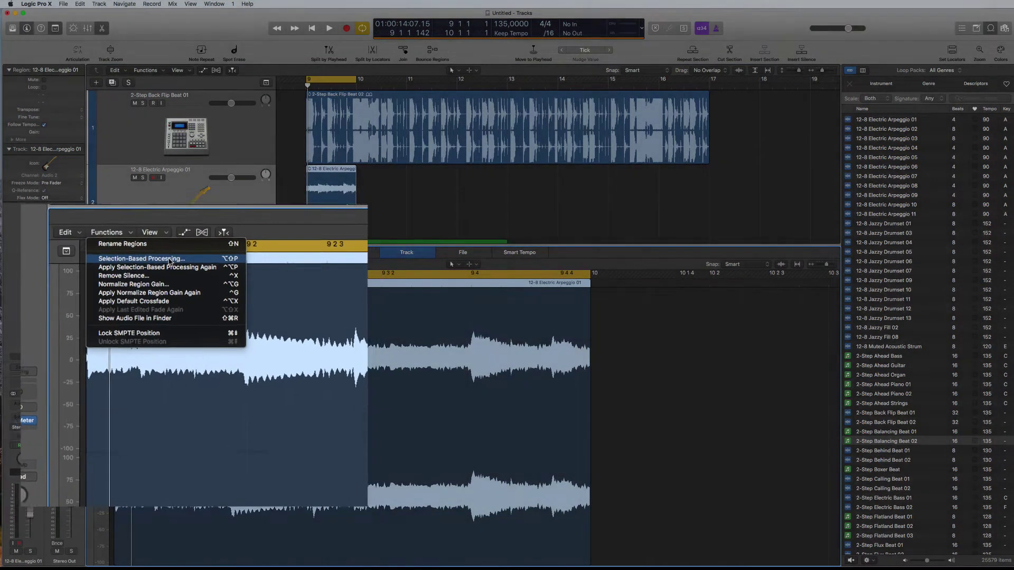
pyautogui.click(176, 284)
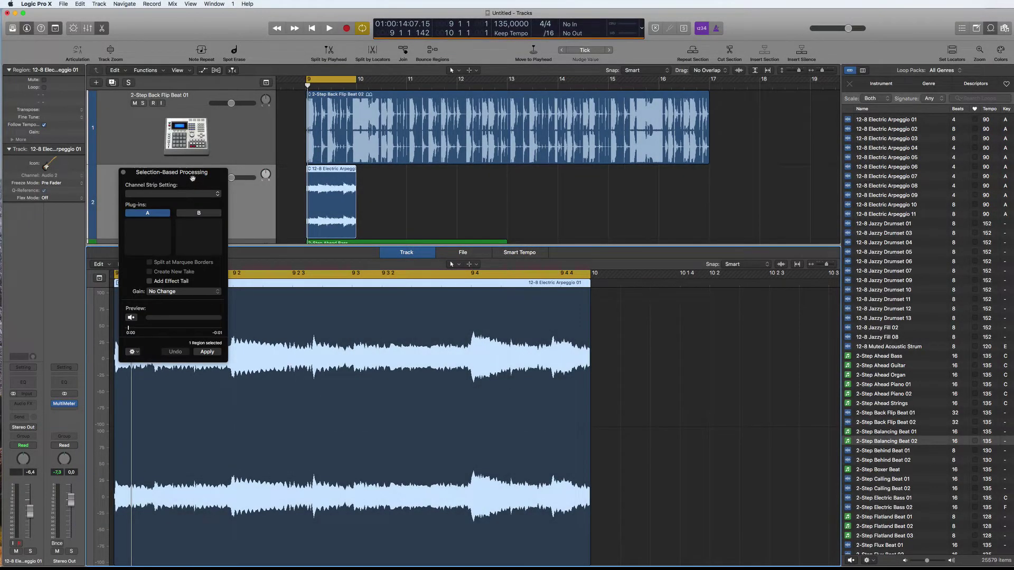
pyautogui.moveTo(193, 179); pyautogui.dragTo(453, 237)
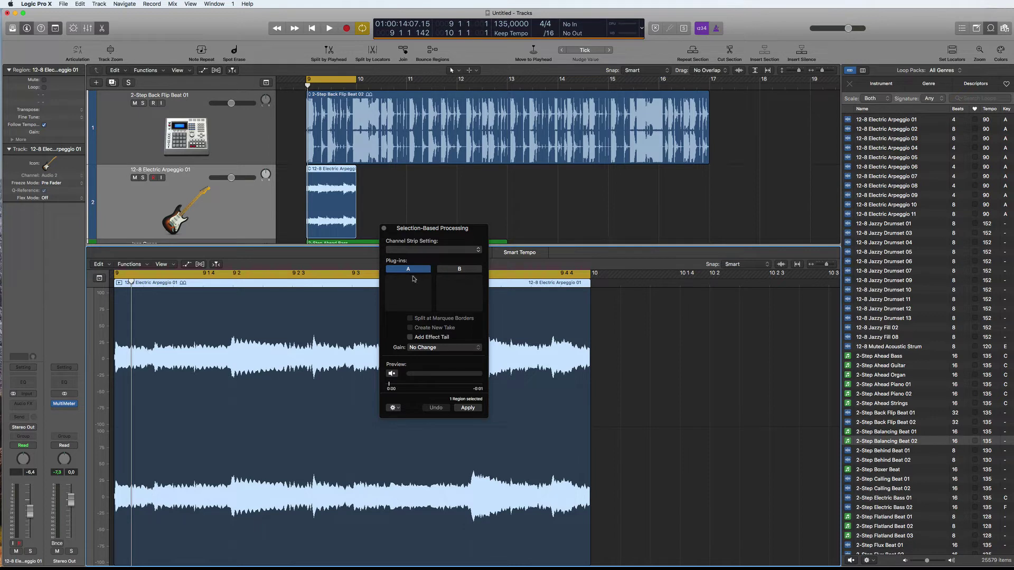
# - Add a Channel EQ to plug-in set A and raise its low cut to about 520 Hz
pyautogui.click(427, 282)
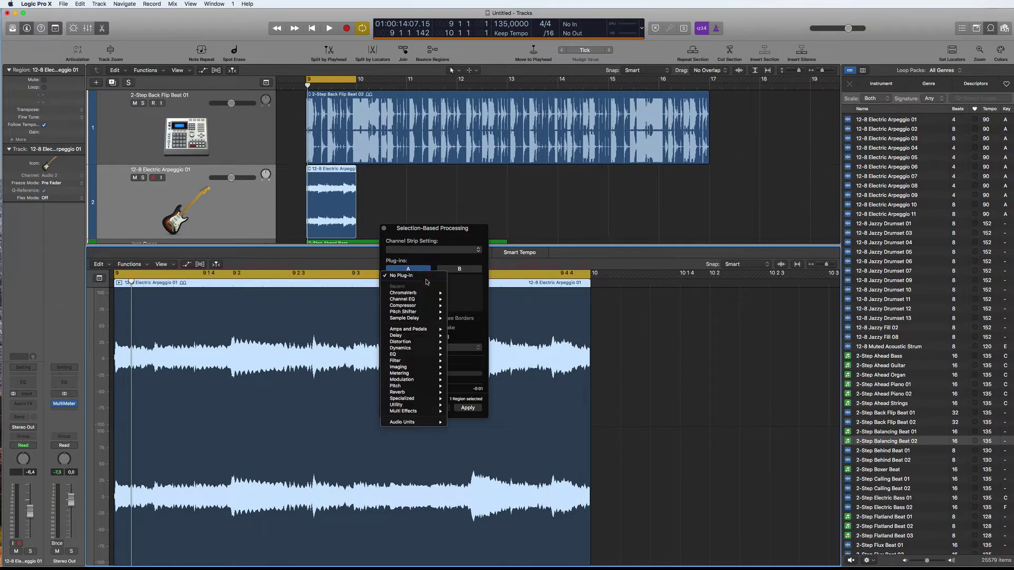
pyautogui.moveTo(417, 355)
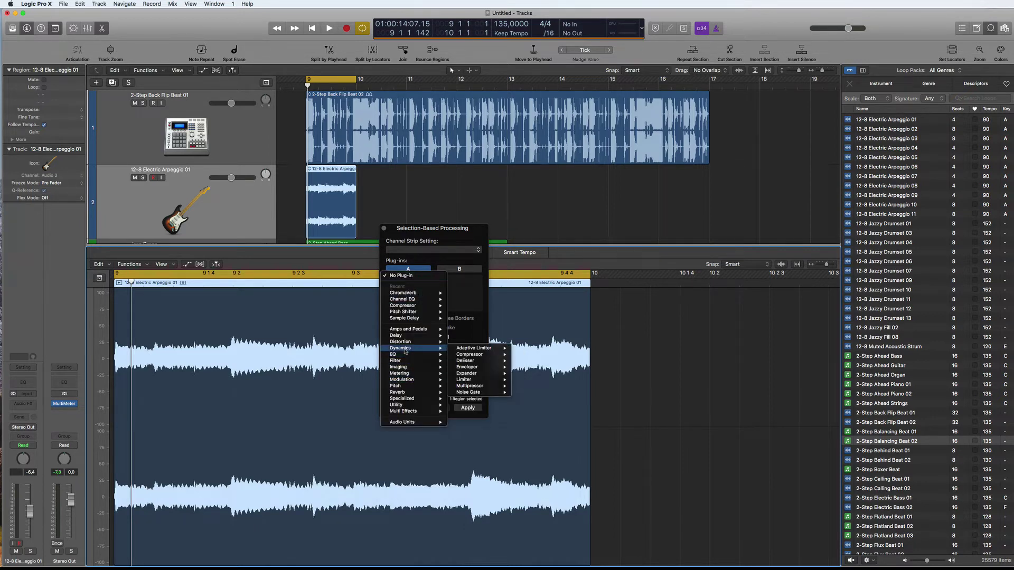
pyautogui.click(467, 352)
pyautogui.click(408, 280)
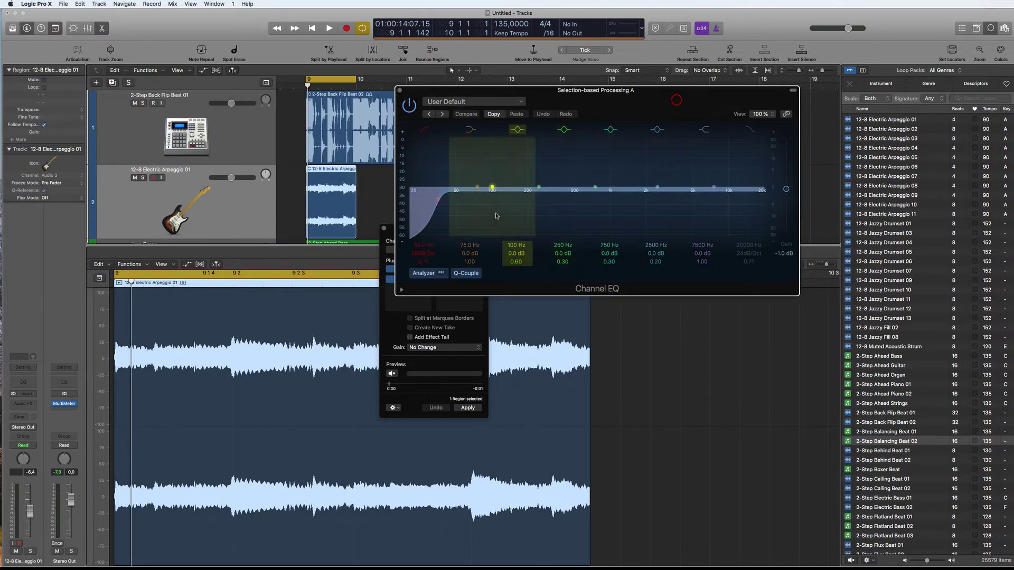
pyautogui.moveTo(440, 201); pyautogui.dragTo(588, 211)
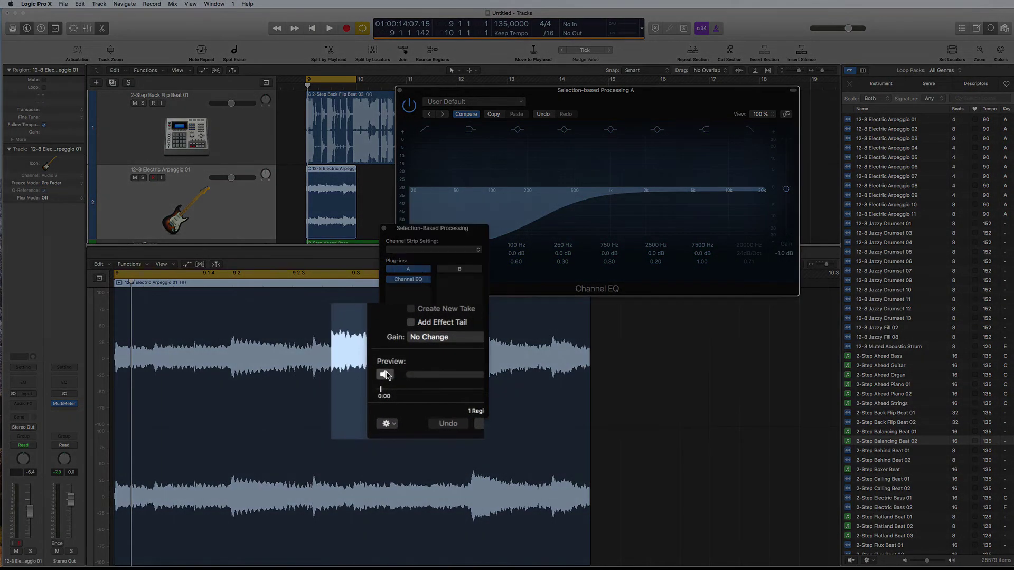
# - Preview the EQ on the arpeggio region, move both windows clear of the waveform, and apply the processing
pyautogui.click(392, 374)
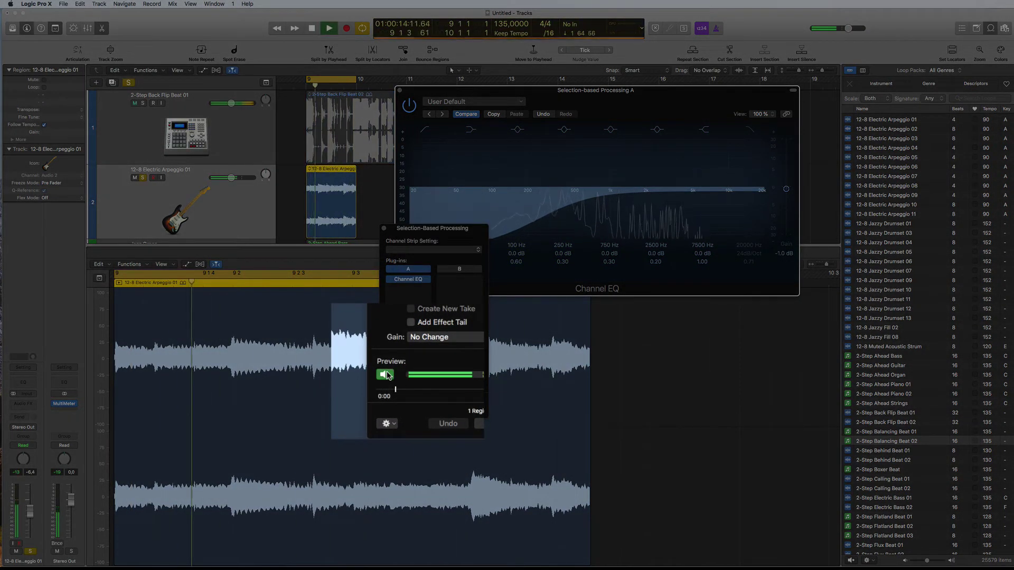
pyautogui.click(388, 374)
pyautogui.moveTo(435, 230); pyautogui.dragTo(689, 326)
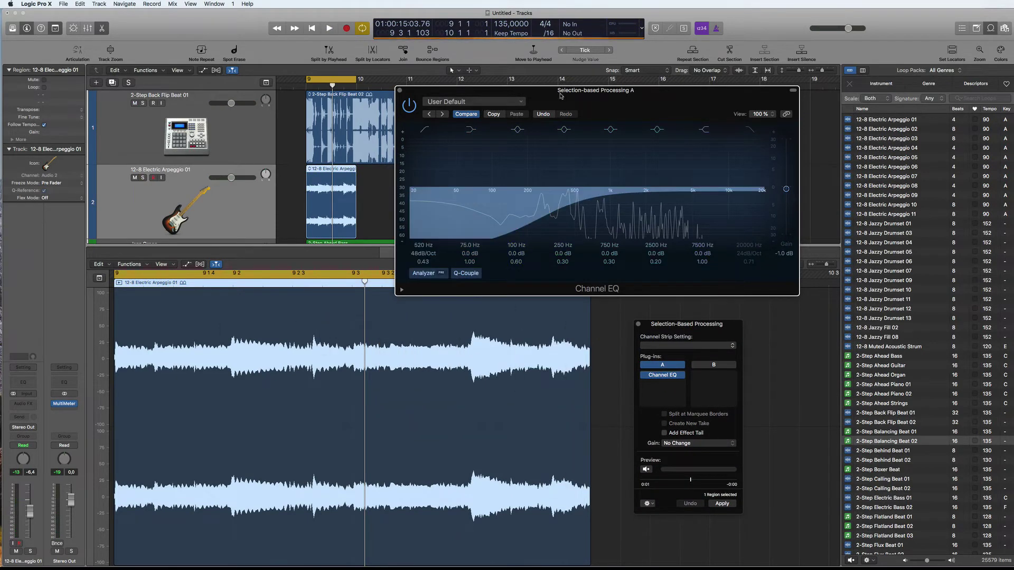
pyautogui.moveTo(561, 95); pyautogui.dragTo(510, 77)
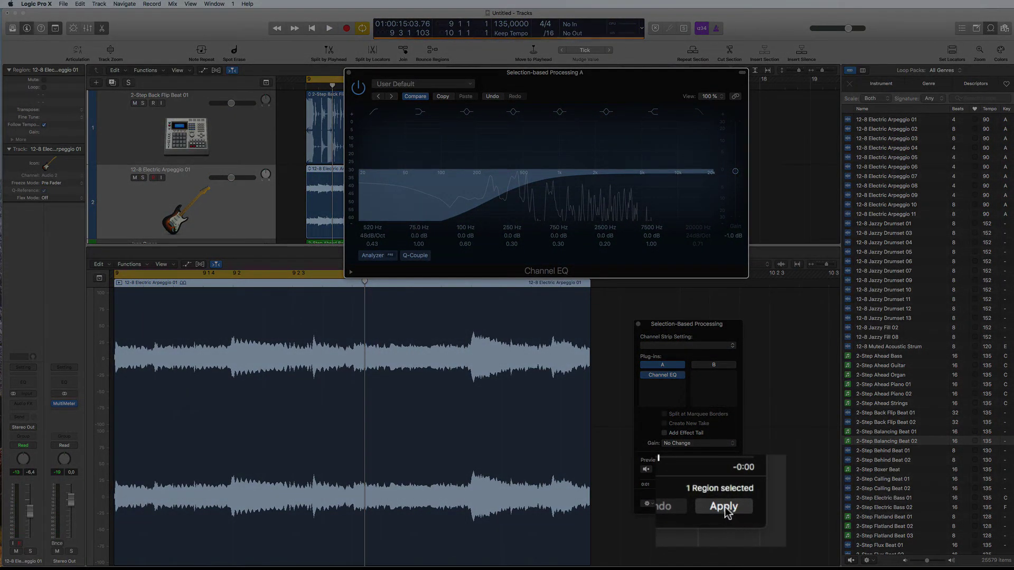
pyautogui.click(725, 508)
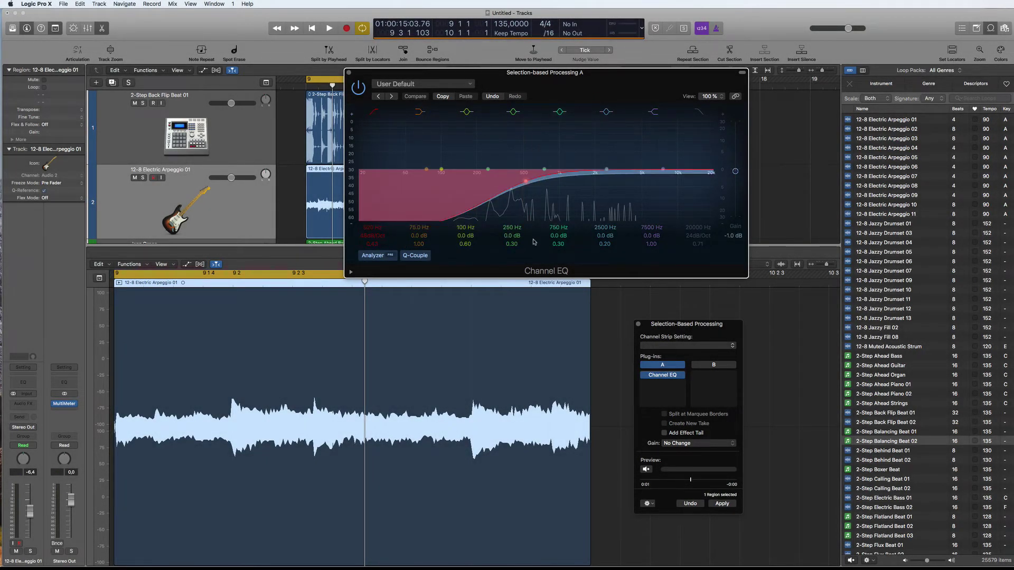
# - Undo the applied EQ processing and remove the Channel EQ from plug-in set A
pyautogui.press('super')
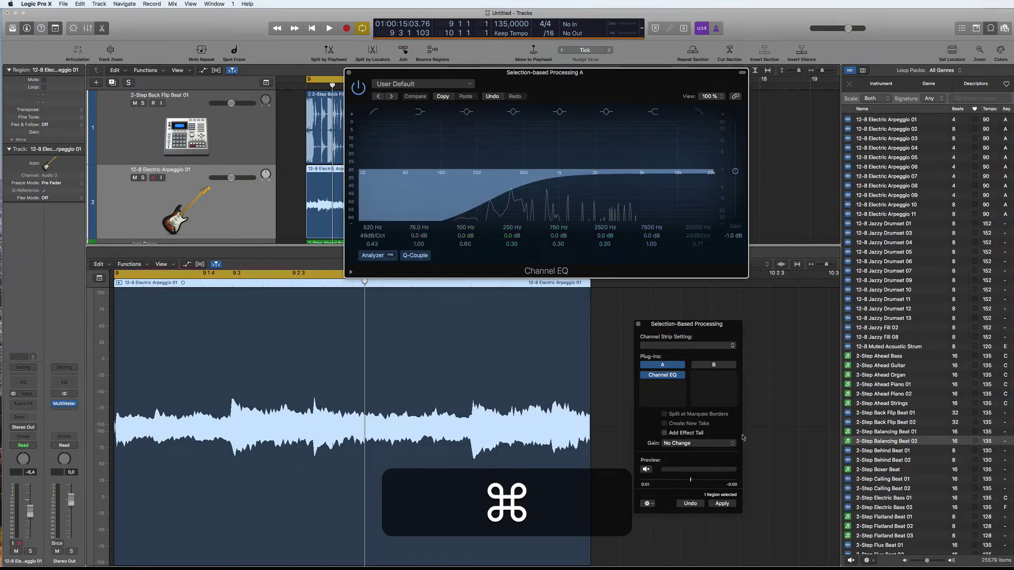
pyautogui.press('super+z')
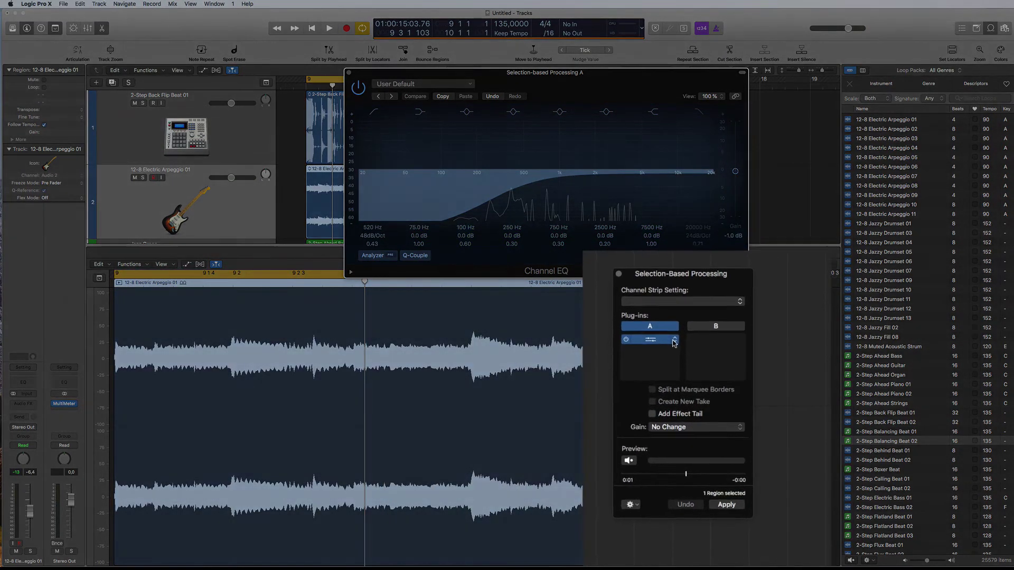
pyautogui.click(682, 375)
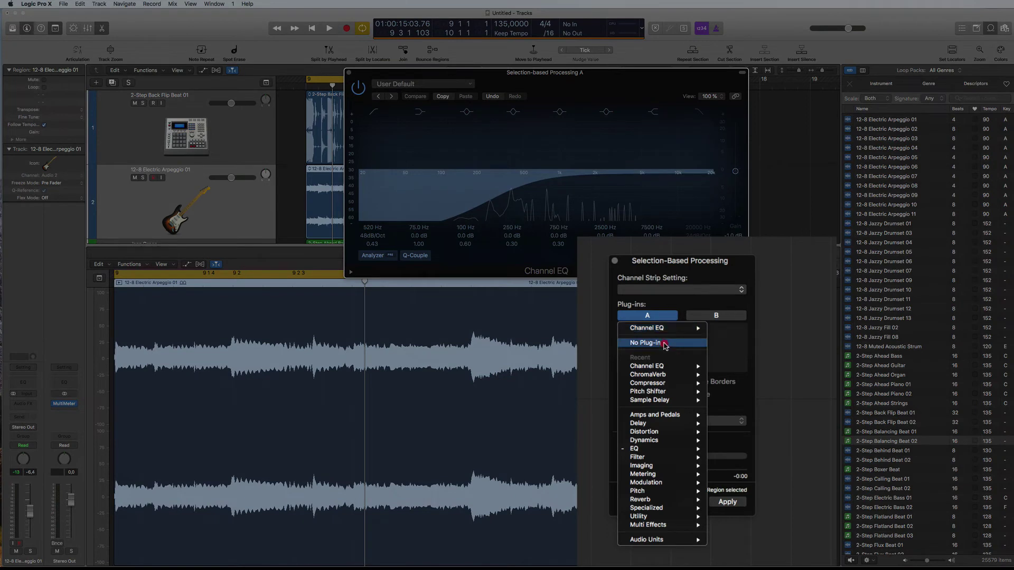
pyautogui.click(674, 386)
# - Add a stereo Channel EQ to plug-in set A and raise its low cut to about 700 Hz
pyautogui.click(673, 333)
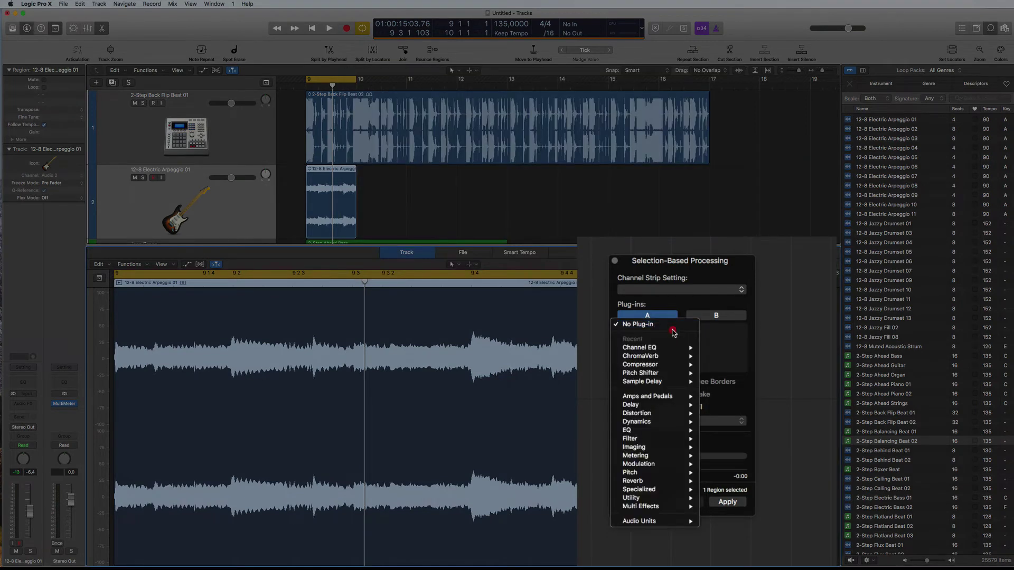
pyautogui.moveTo(654, 430)
pyautogui.moveTo(766, 433)
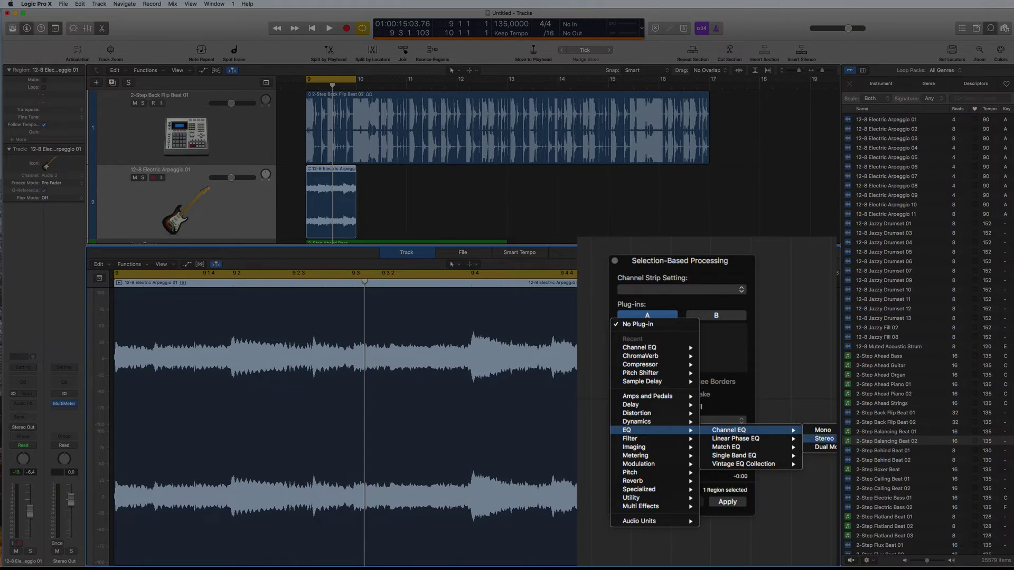
pyautogui.click(824, 439)
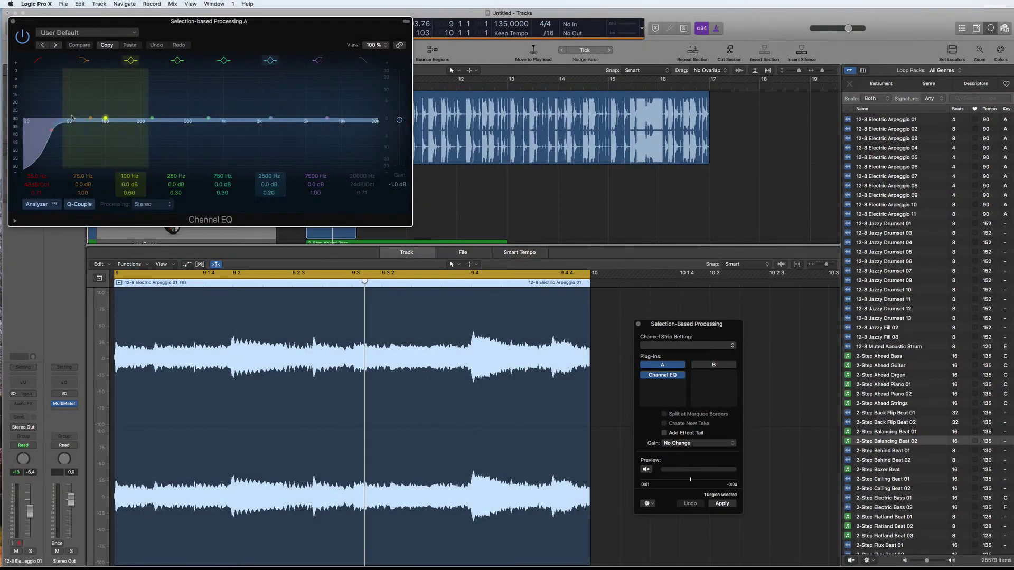
pyautogui.moveTo(52, 135); pyautogui.dragTo(218, 141)
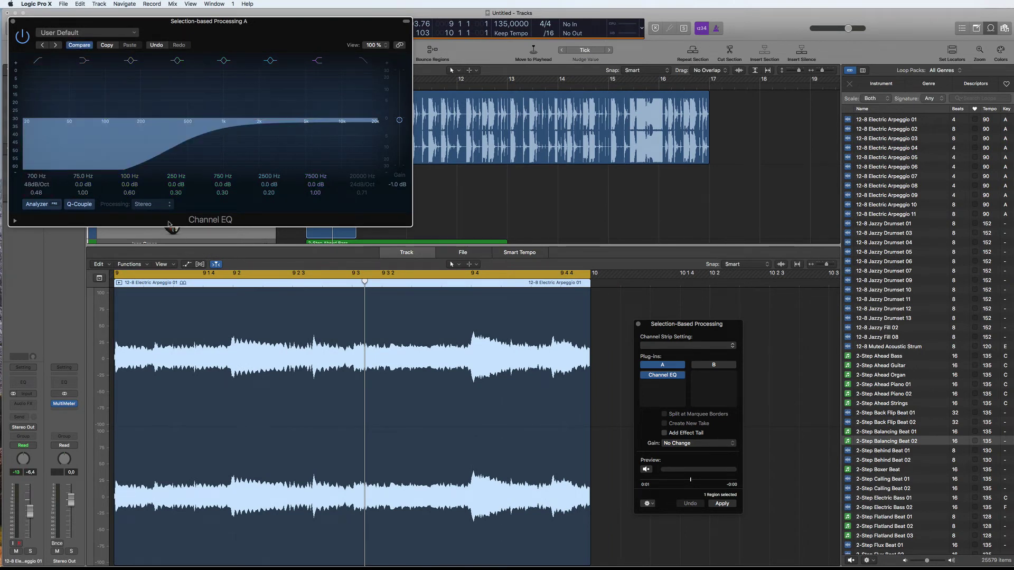
# - Move the EQ window clear of the track headers, then solo the arpeggio track and preview the EQ on its region
pyautogui.press('space')
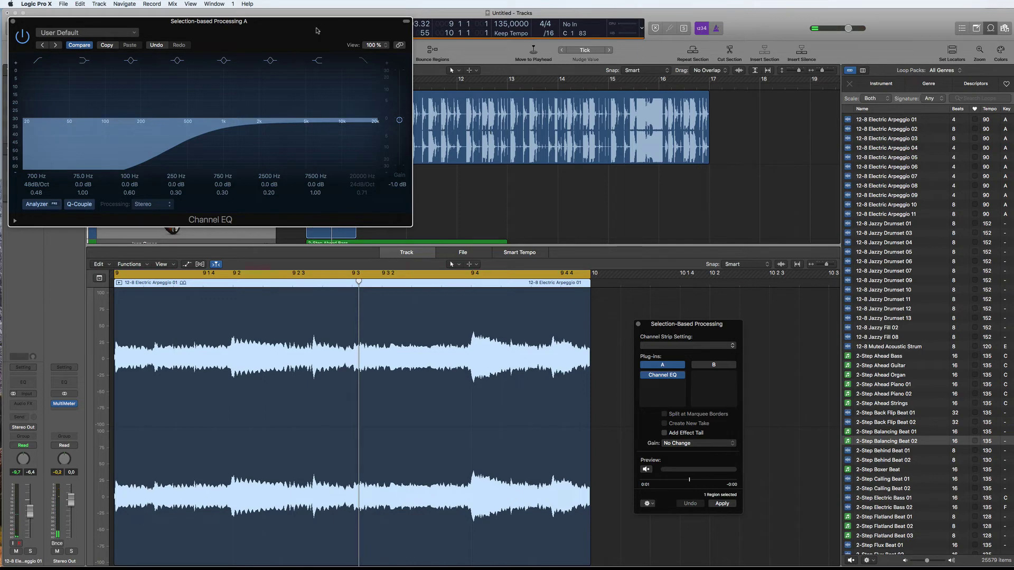
pyautogui.moveTo(316, 30); pyautogui.dragTo(732, 79)
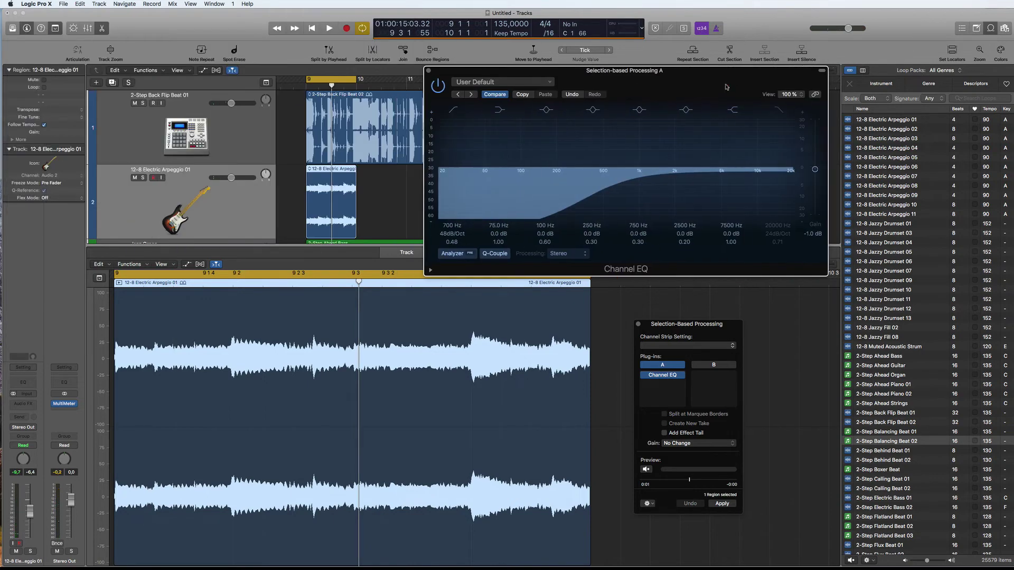
pyautogui.click(143, 178)
pyautogui.press('space')
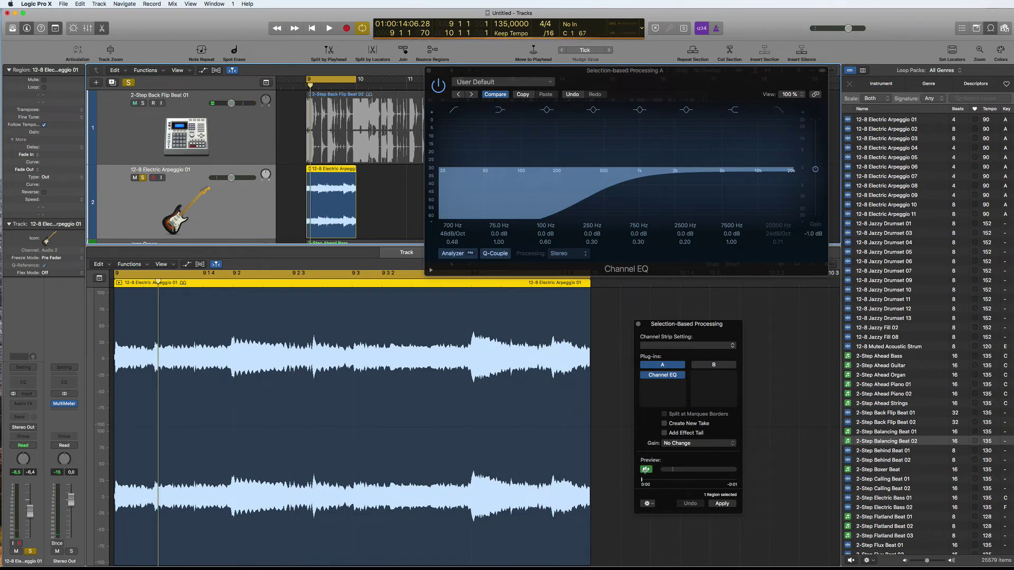
pyautogui.click(646, 469)
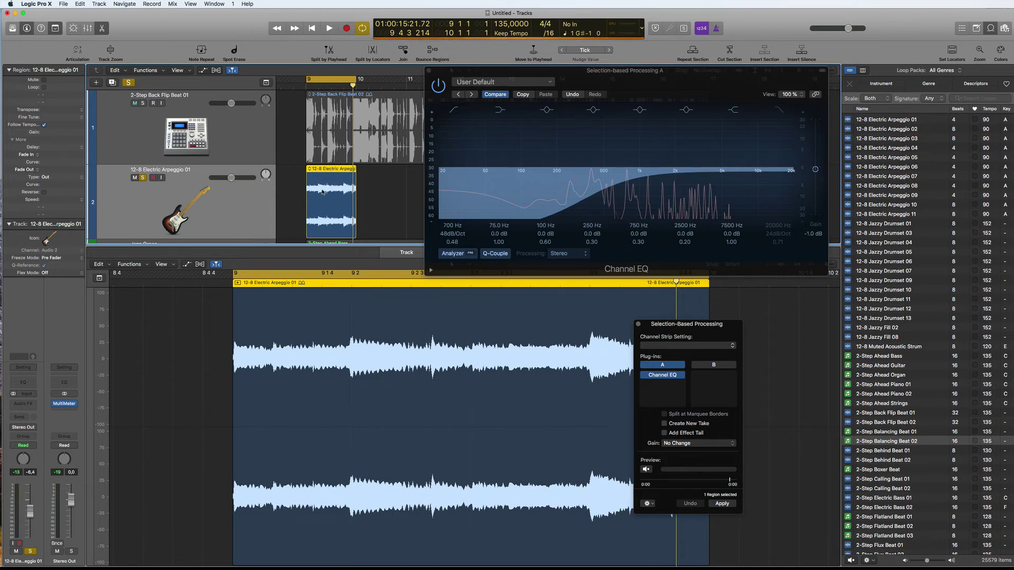
pyautogui.click(368, 301)
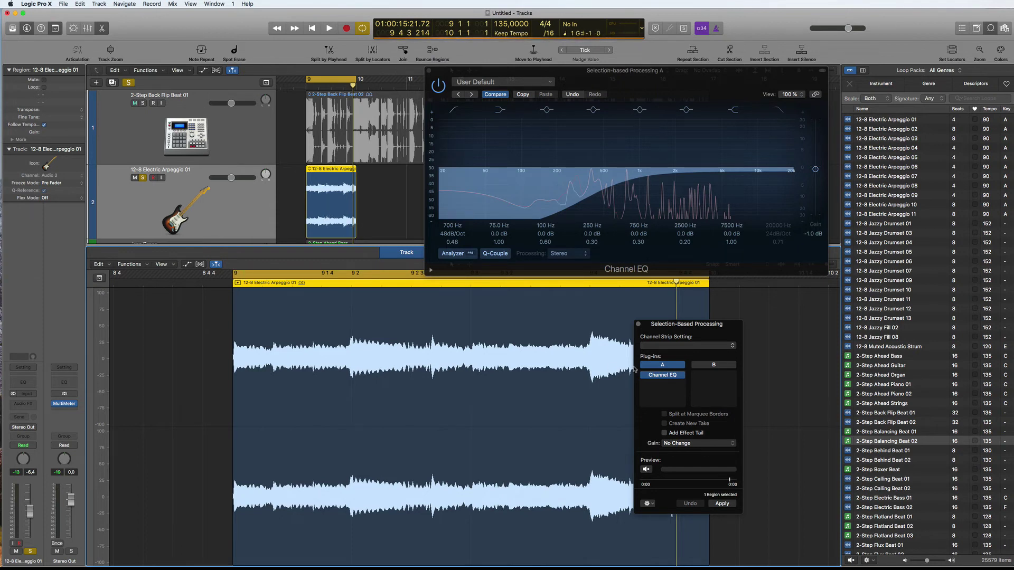
# - Apply the Channel EQ processing to the arpeggio region and play the processed audio
pyautogui.click(722, 504)
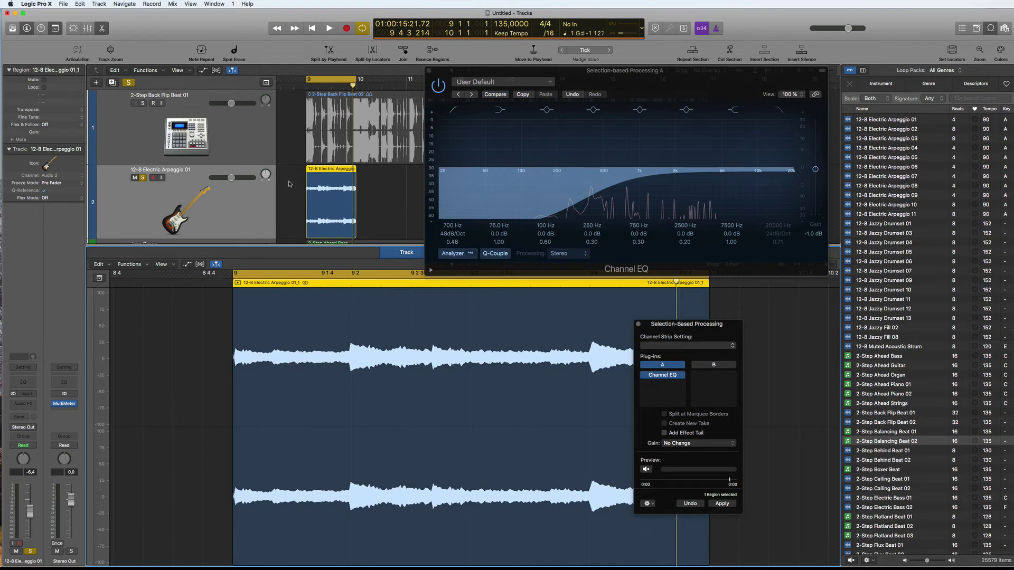
pyautogui.click(220, 209)
pyautogui.press('space')
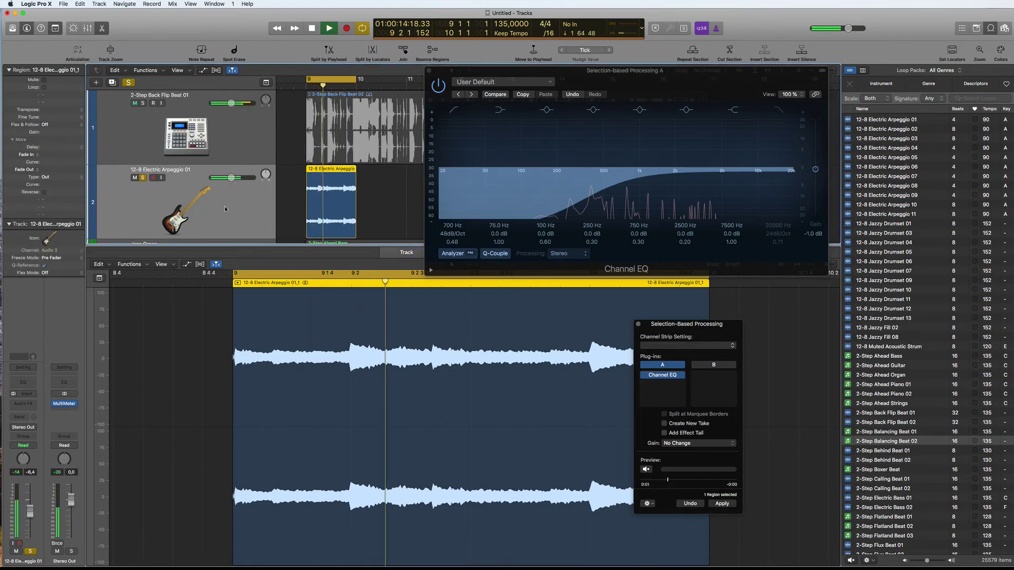
pyautogui.press('space')
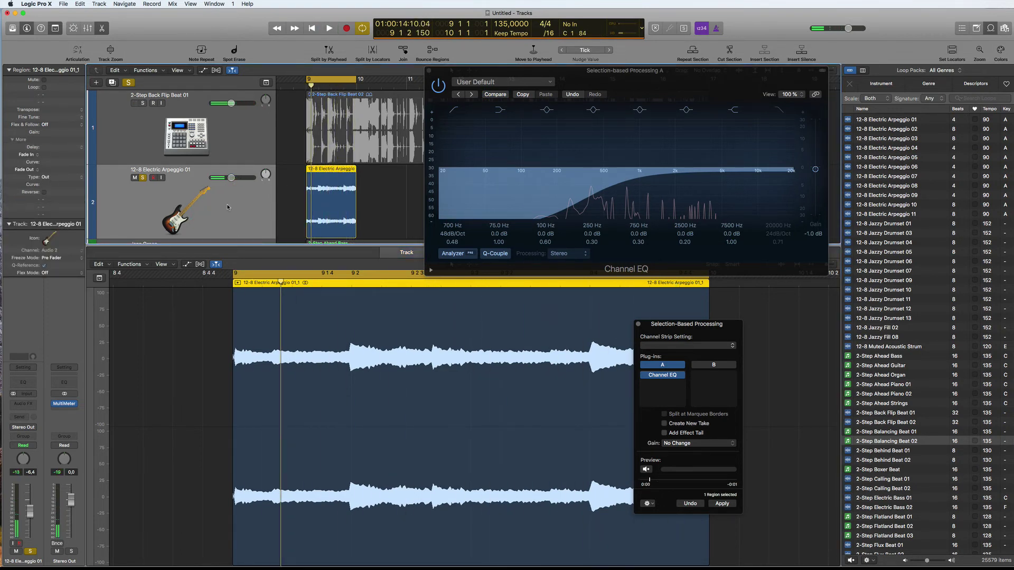
# - Undo the applied EQ processing and play the original arpeggio region for comparison
pyautogui.press('super+z')
pyautogui.press('space')
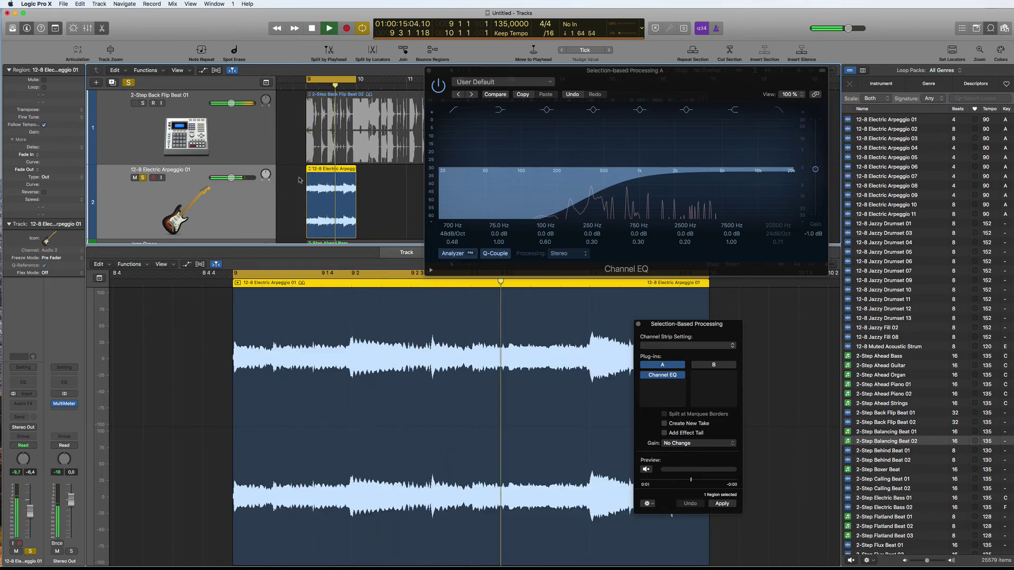
pyautogui.press('space')
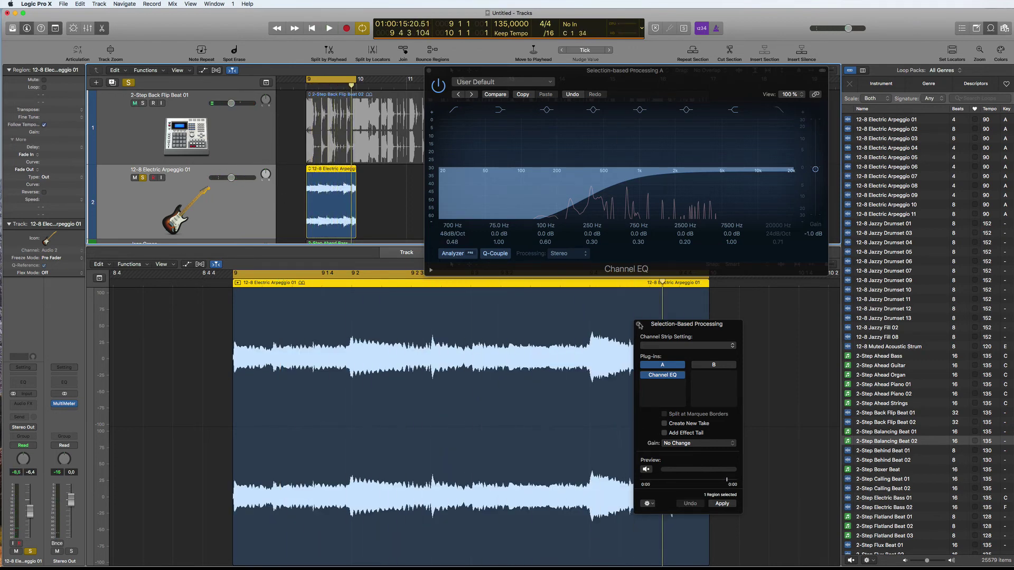
# - Close the Selection-Based Processing window and hide the audio editor to show all tracks
pyautogui.click(639, 324)
pyautogui.click(129, 264)
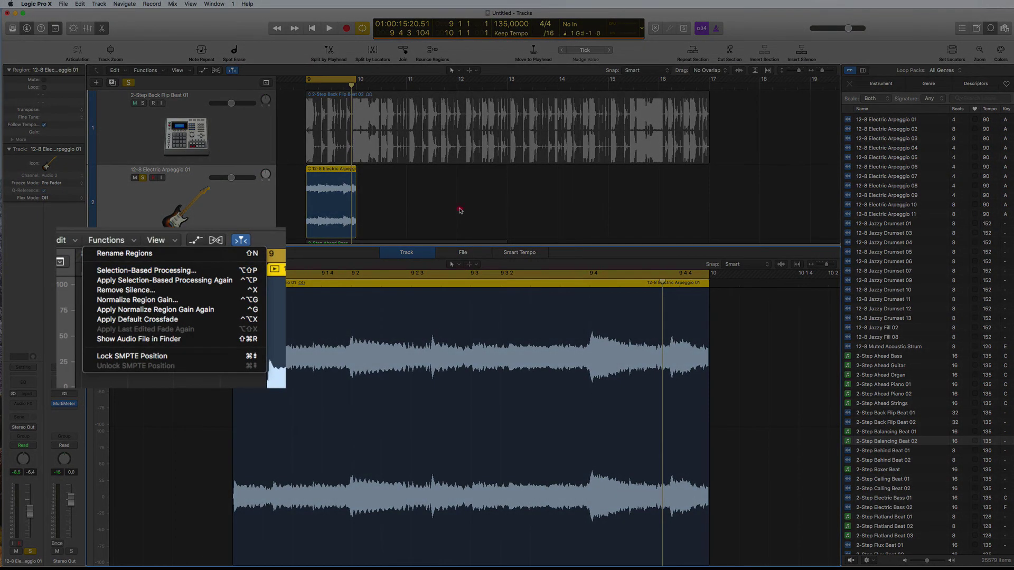
pyautogui.click(460, 209)
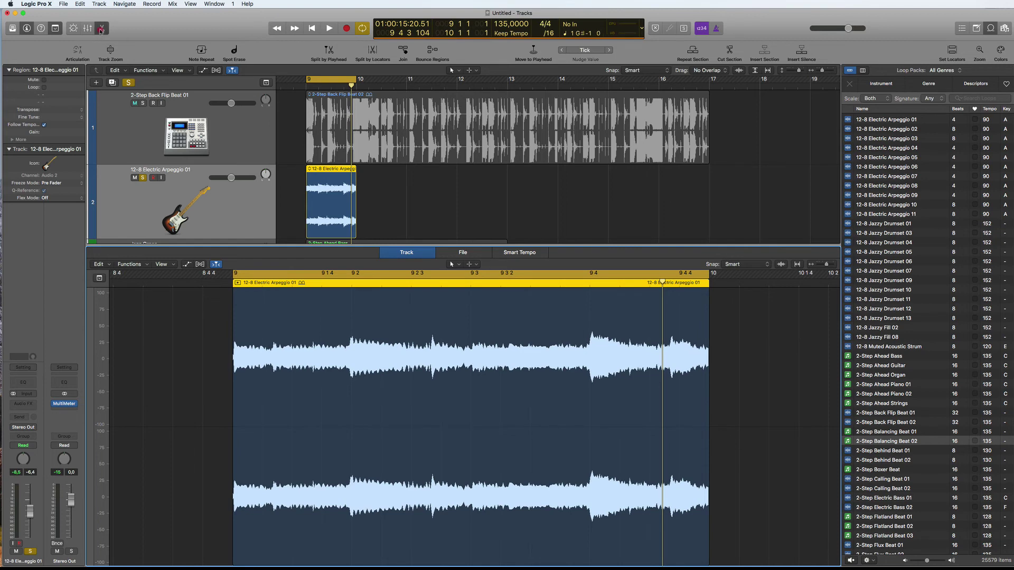
pyautogui.click(100, 30)
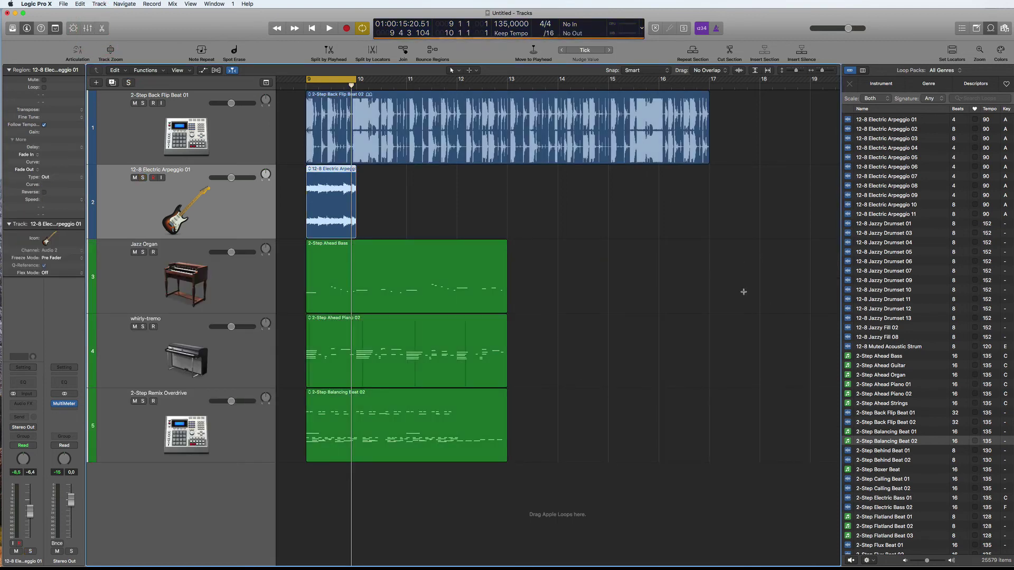